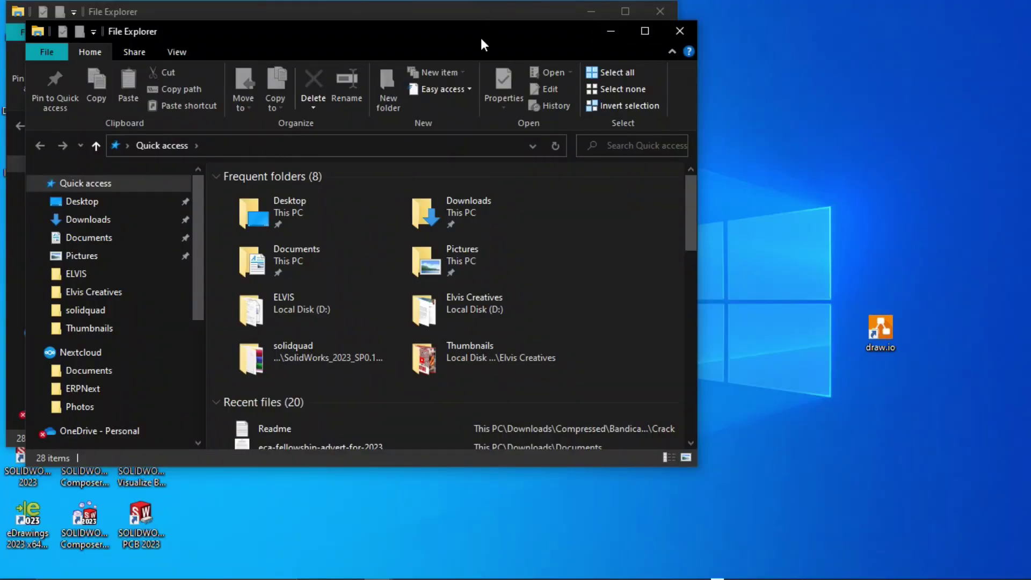
Place two Explorer windows side by side and open Local Disk (C:) in one.
{"action": "left_click_drag", "start_coordinate": [481, 37], "coordinate": [987, 41]}
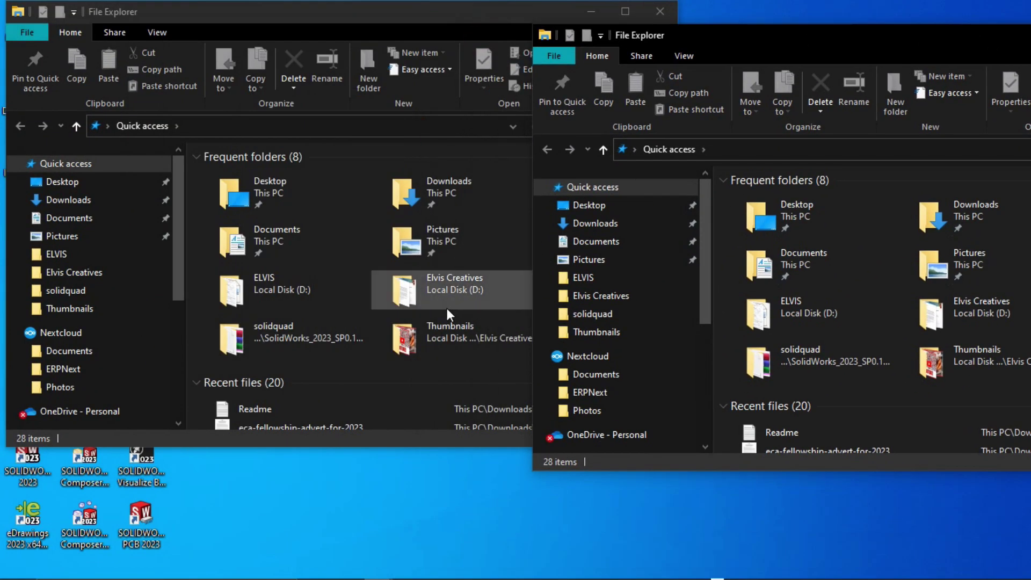
{"action": "left_click_drag", "start_coordinate": [328, 447], "coordinate": [295, 574]}
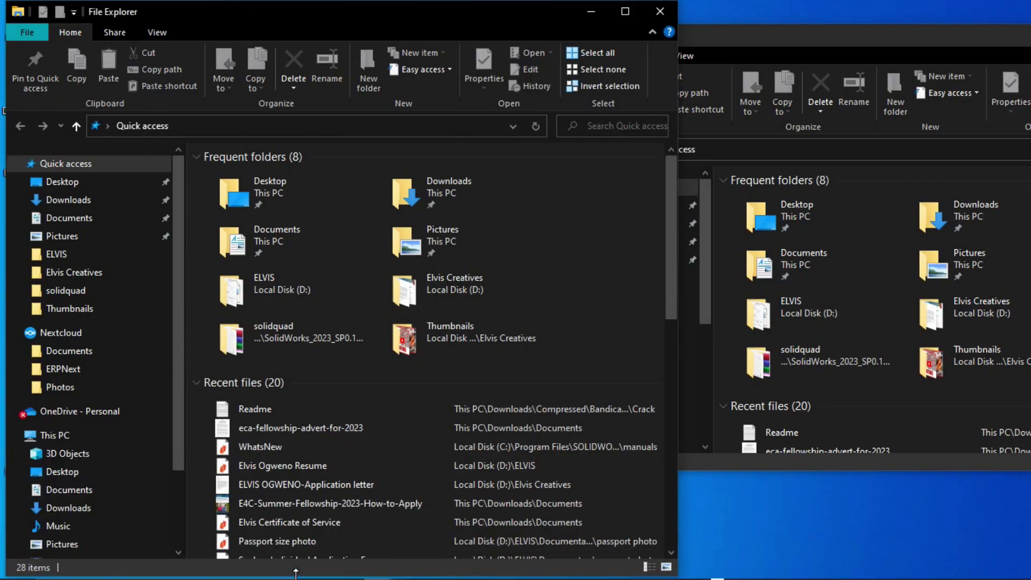
{"action": "left_click", "coordinate": [88, 437]}
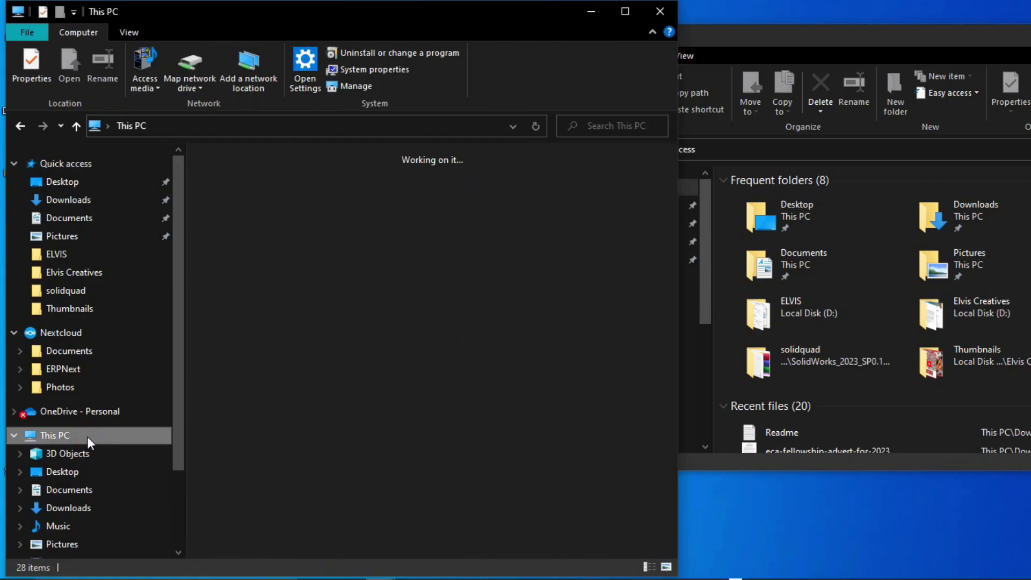
{"action": "double_click", "coordinate": [295, 389]}
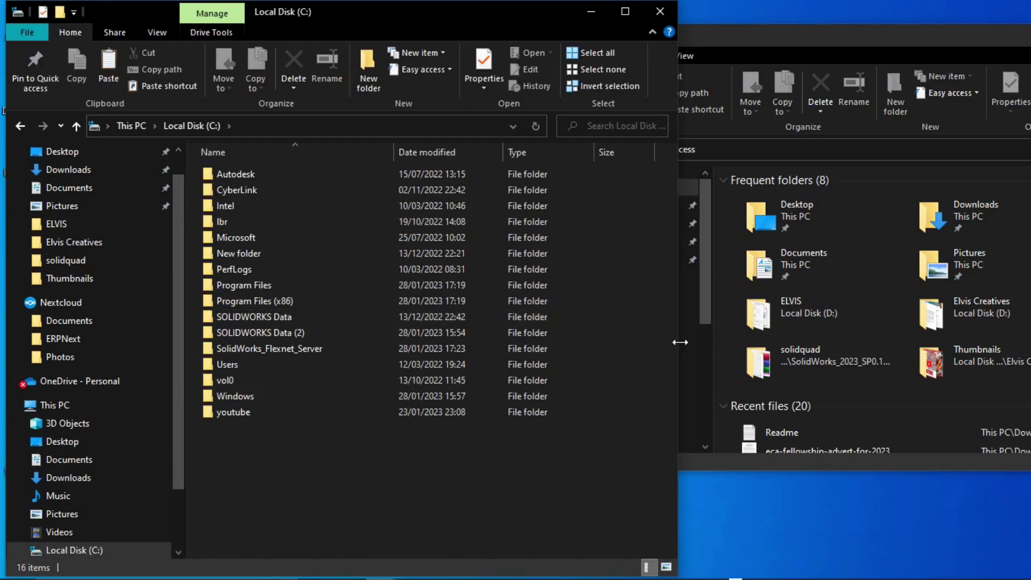
{"action": "left_click_drag", "start_coordinate": [679, 342], "coordinate": [576, 382]}
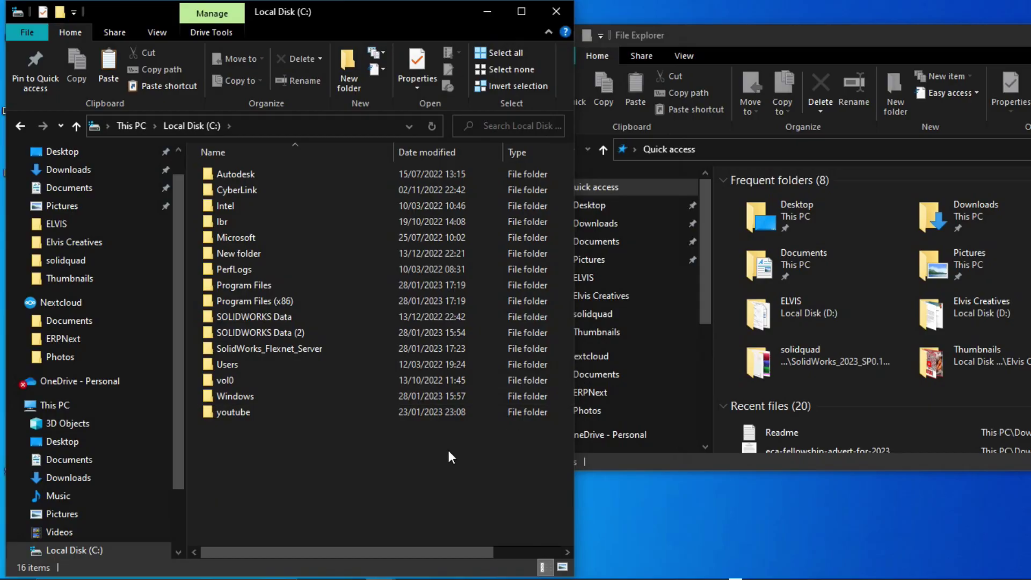
Show solidquad's Program Files with SOLIDWORKS Corp selected, and open C:'s Program Files.
{"action": "double_click", "coordinate": [808, 349]}
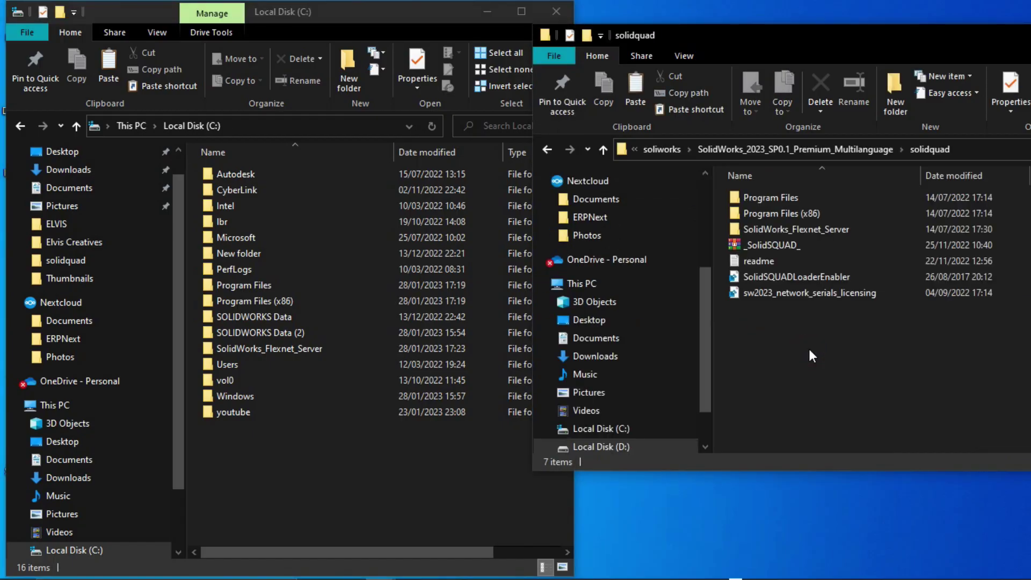
{"action": "double_click", "coordinate": [793, 194]}
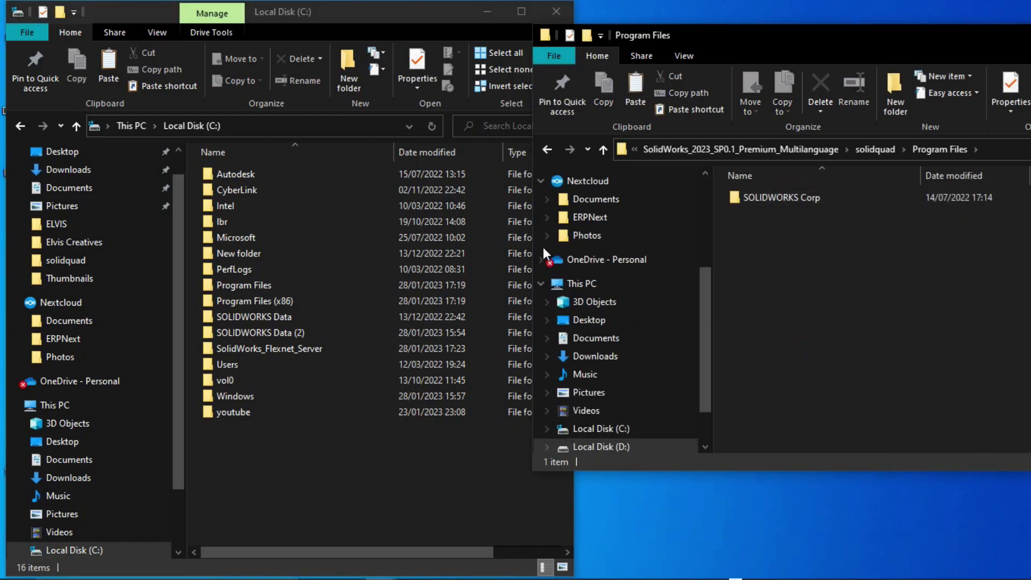
{"action": "mouse_move", "coordinate": [563, 256]}
{"action": "left_mouse_down"}
{"action": "mouse_move", "coordinate": [589, 258]}
{"action": "mouse_move", "coordinate": [575, 258]}
{"action": "left_mouse_up"}
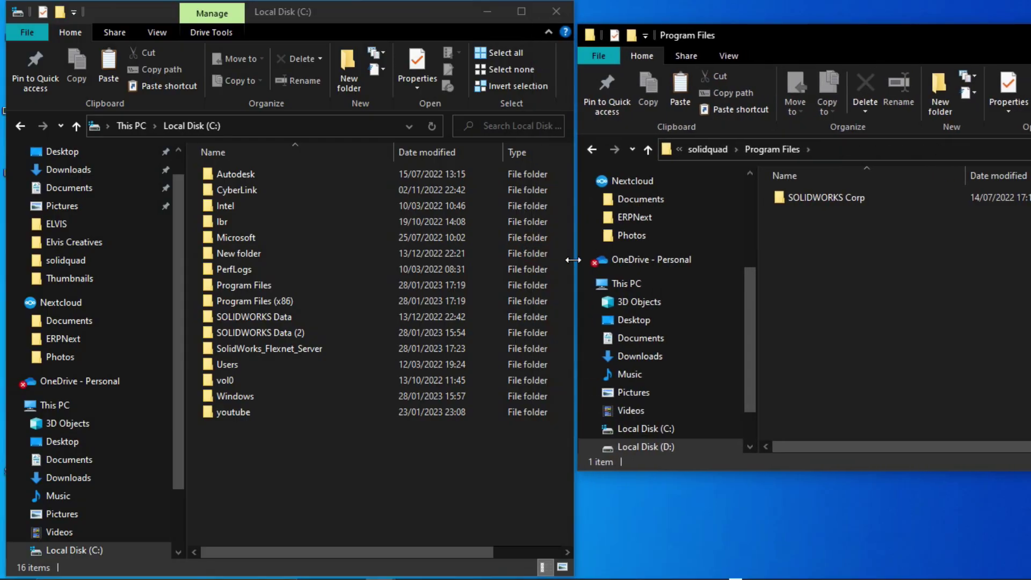
{"action": "left_click", "coordinate": [791, 202]}
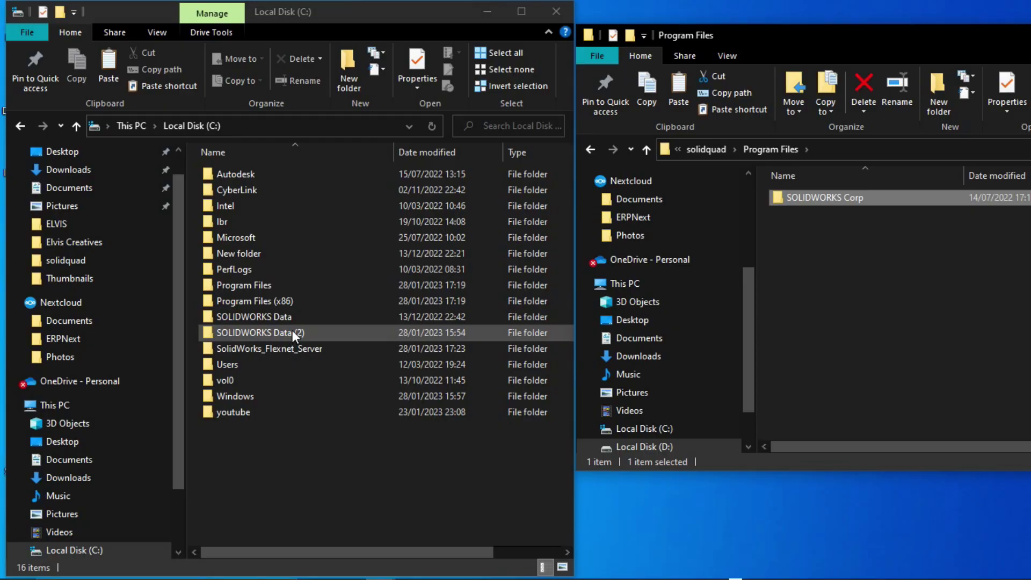
{"action": "double_click", "coordinate": [270, 284]}
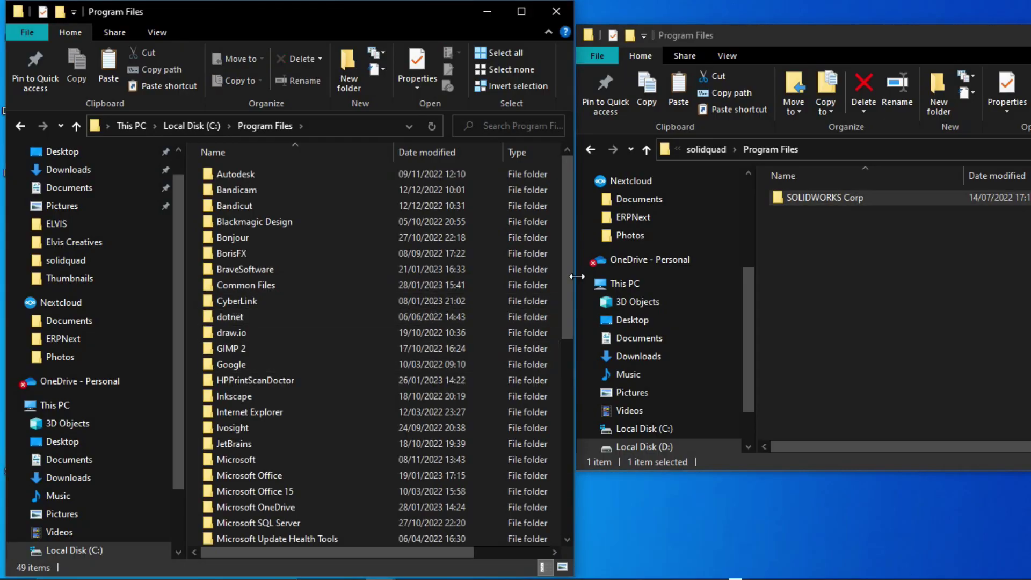
Open C:\Program Files\SOLIDWORKS Corp and stretch the solidquad window to full screen height.
{"action": "left_click_drag", "start_coordinate": [567, 272], "coordinate": [564, 423]}
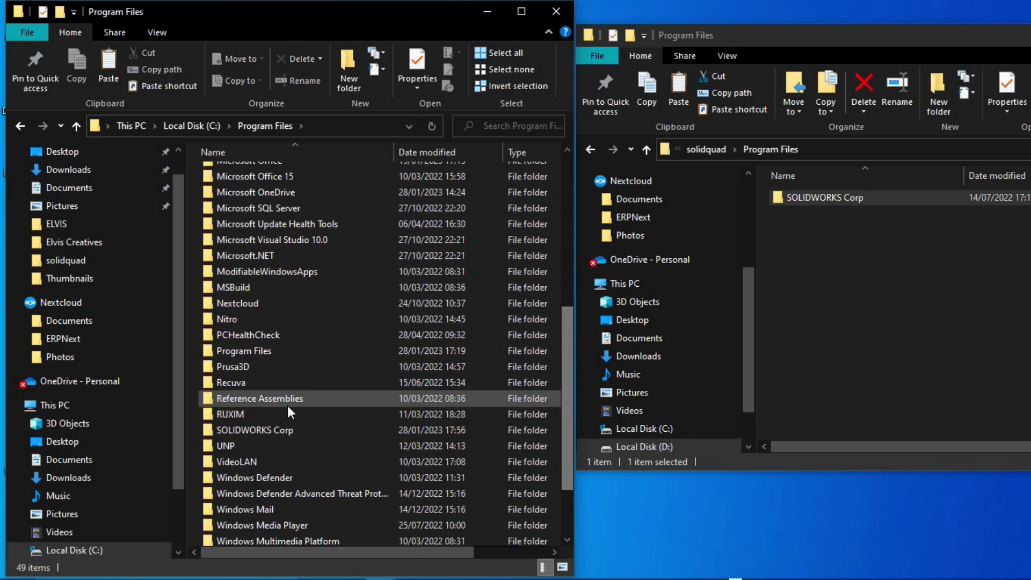
{"action": "left_click", "coordinate": [286, 431]}
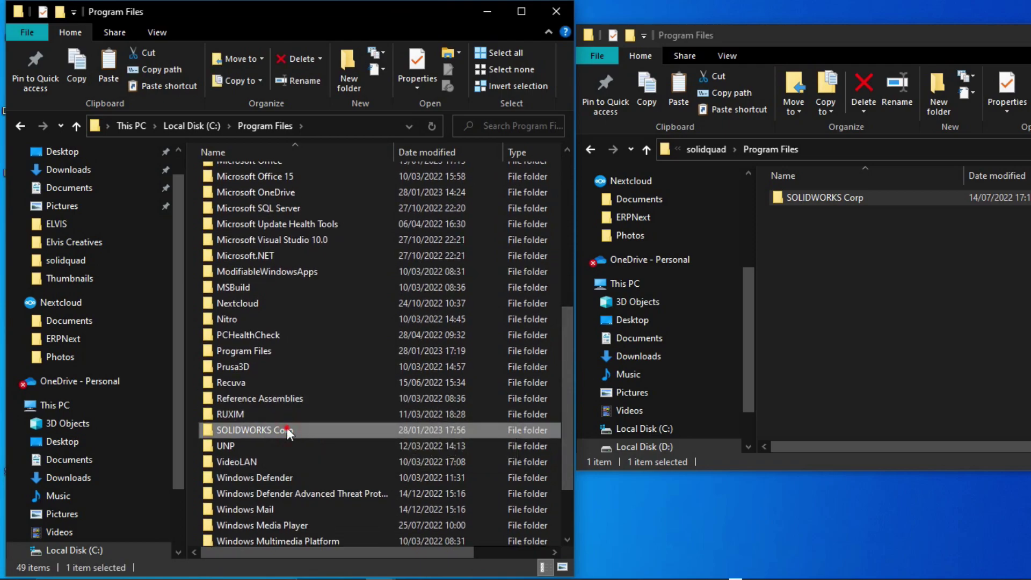
{"action": "double_click", "coordinate": [287, 429]}
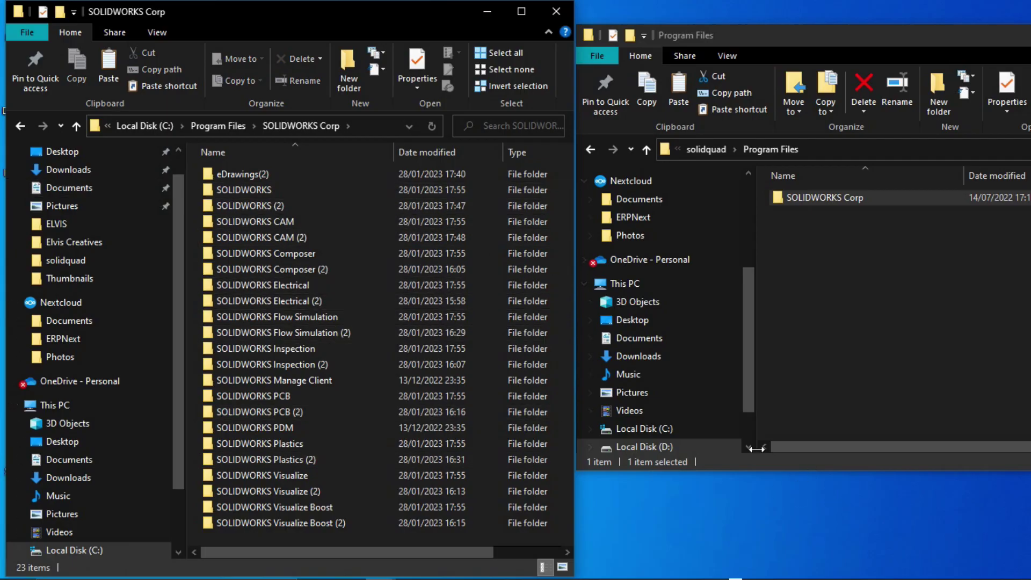
{"action": "left_click_drag", "start_coordinate": [768, 472], "coordinate": [762, 577]}
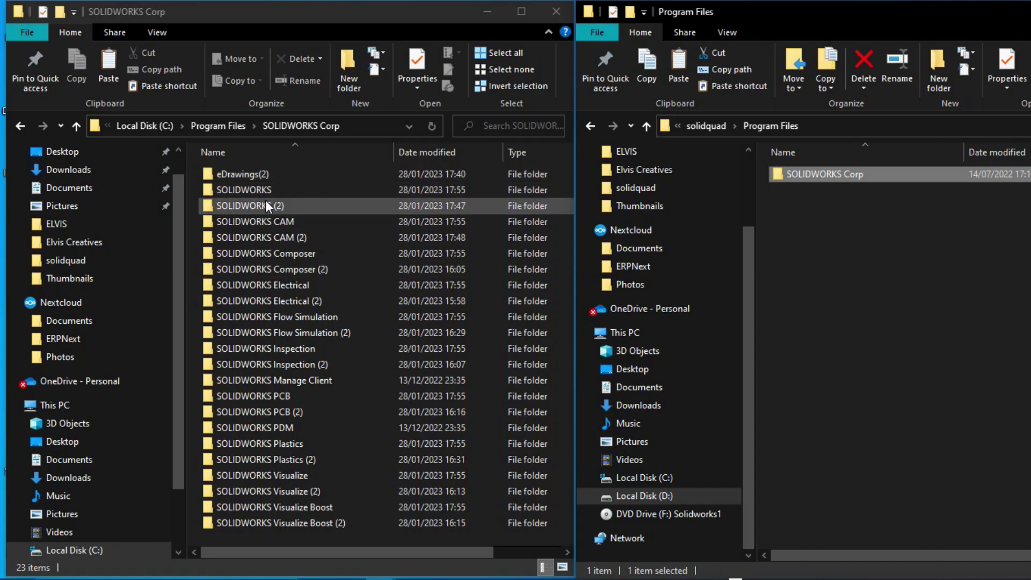
Delete the installed eDrawings(2) folder.
{"action": "left_click", "coordinate": [265, 171]}
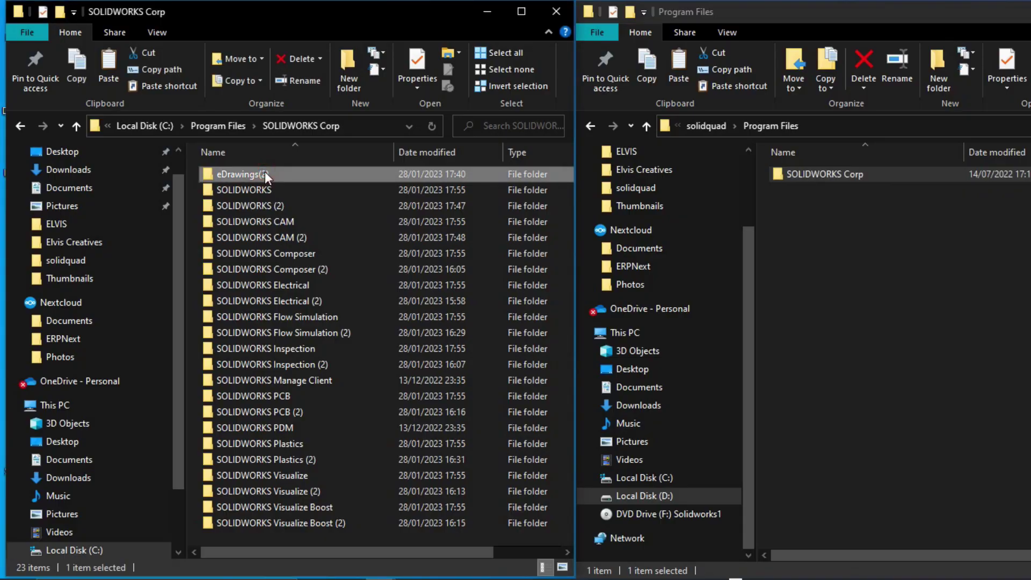
{"action": "right_click", "coordinate": [265, 172]}
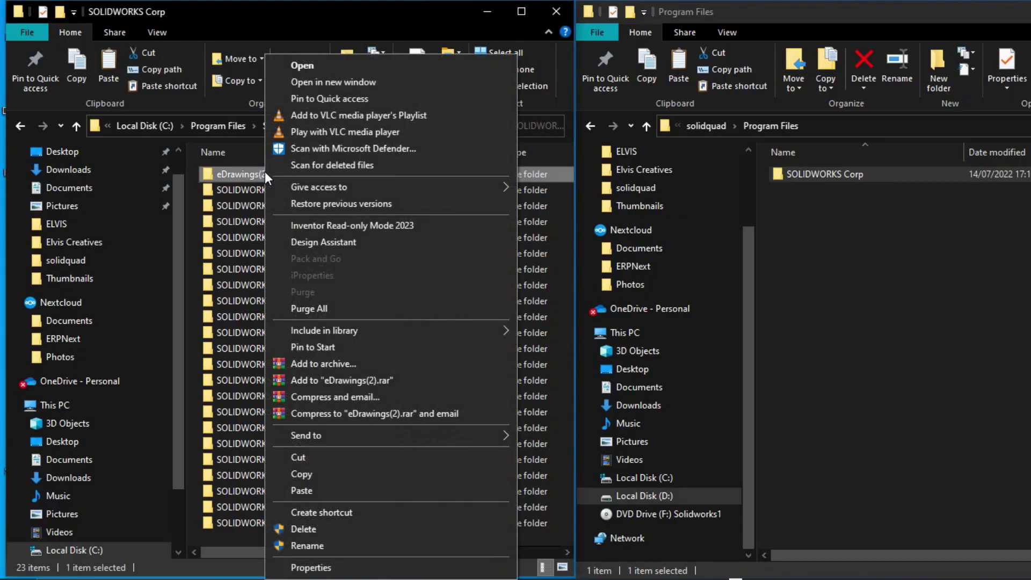
{"action": "left_click", "coordinate": [319, 530]}
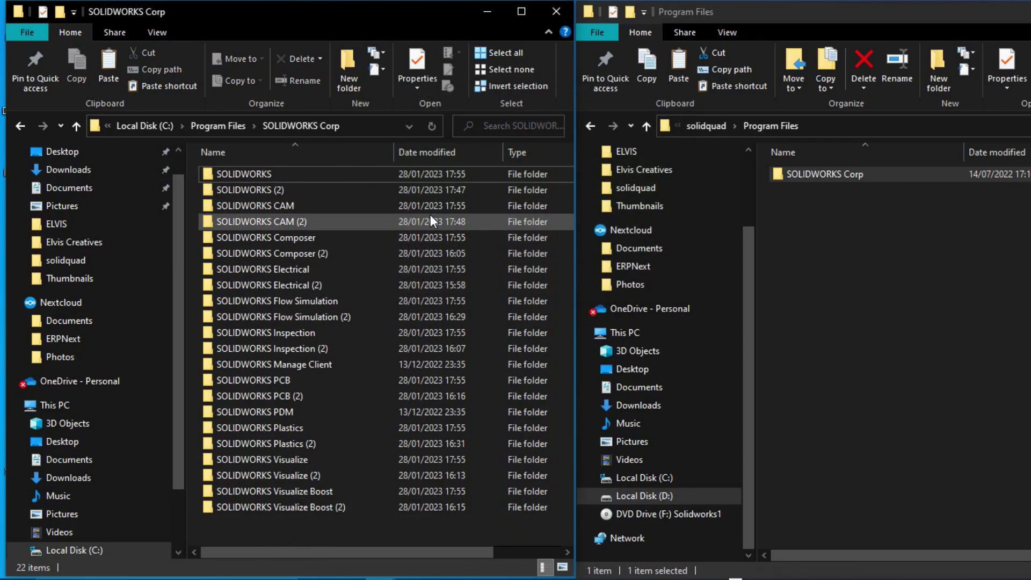
Copy eDrawings from solidquad's SOLIDWORKS Corp into the installed SOLIDWORKS Corp with administrator permission.
{"action": "double_click", "coordinate": [849, 176]}
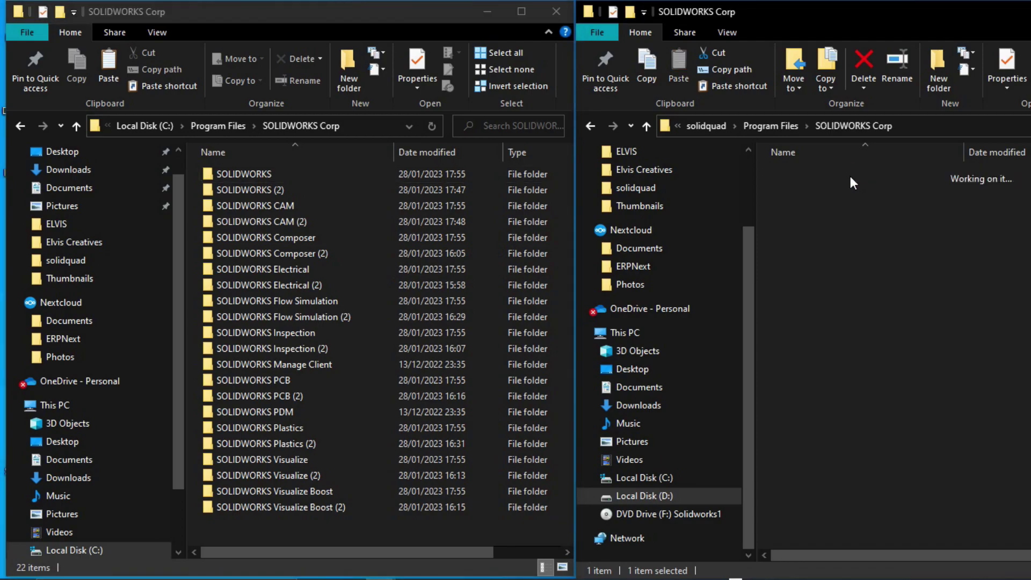
{"action": "right_click", "coordinate": [842, 173]}
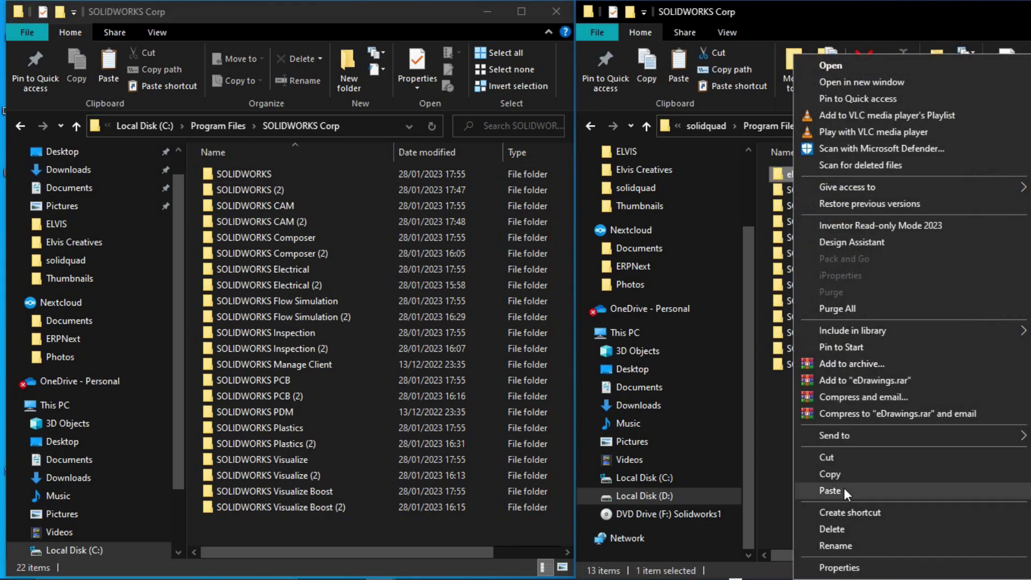
{"action": "left_click", "coordinate": [843, 474]}
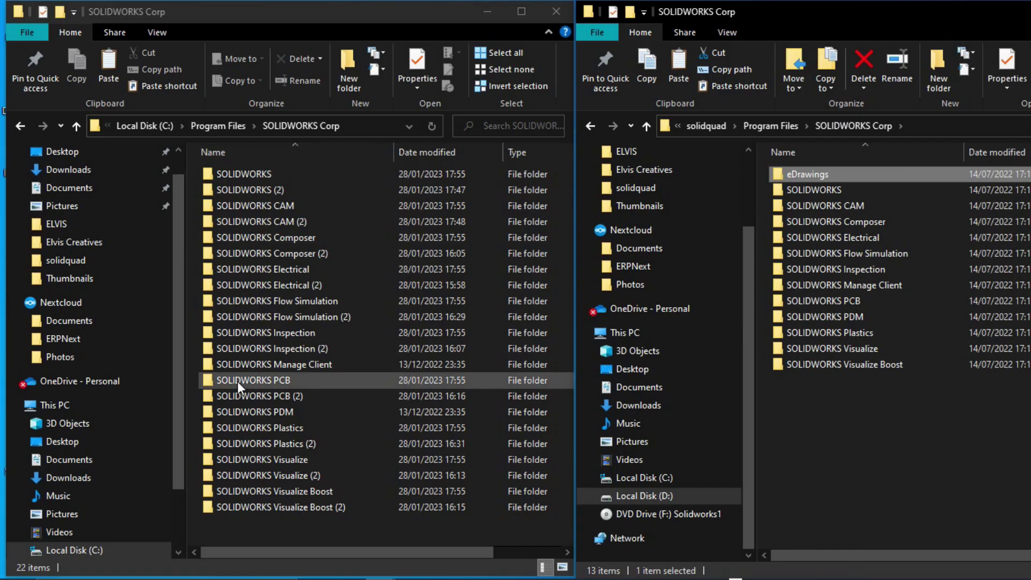
{"action": "right_click", "coordinate": [381, 528]}
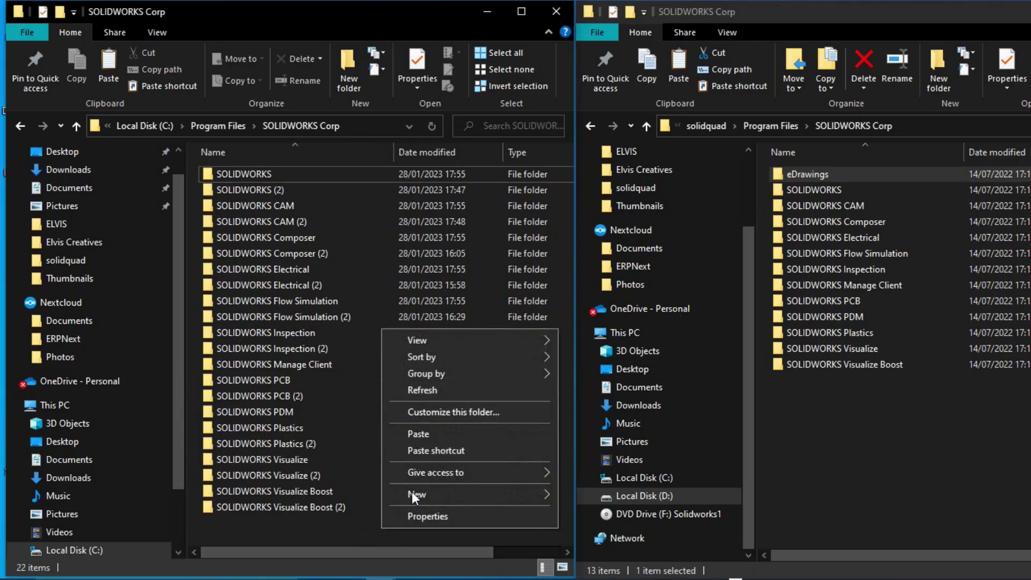
{"action": "left_click", "coordinate": [423, 436]}
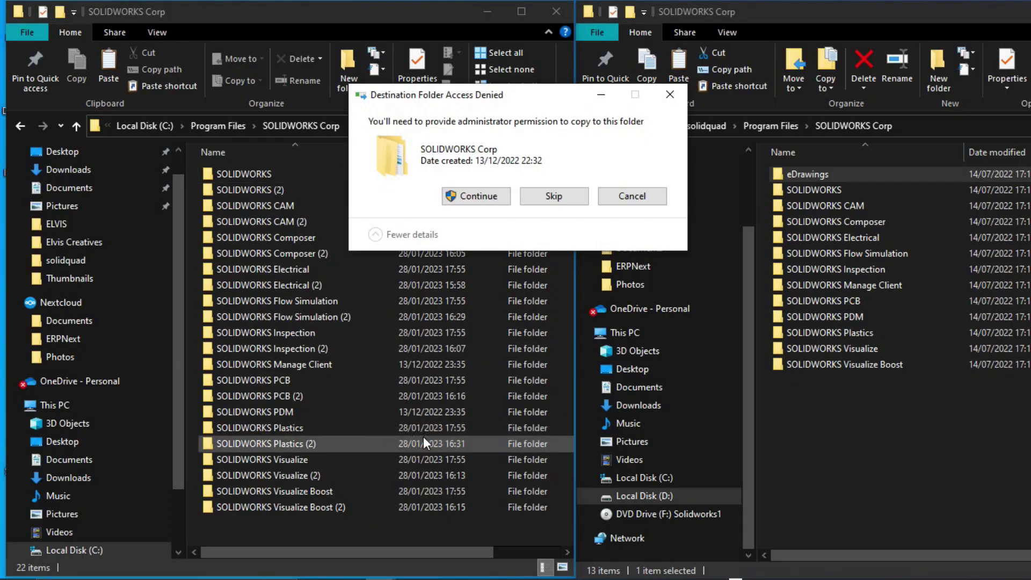
{"action": "left_click", "coordinate": [471, 188]}
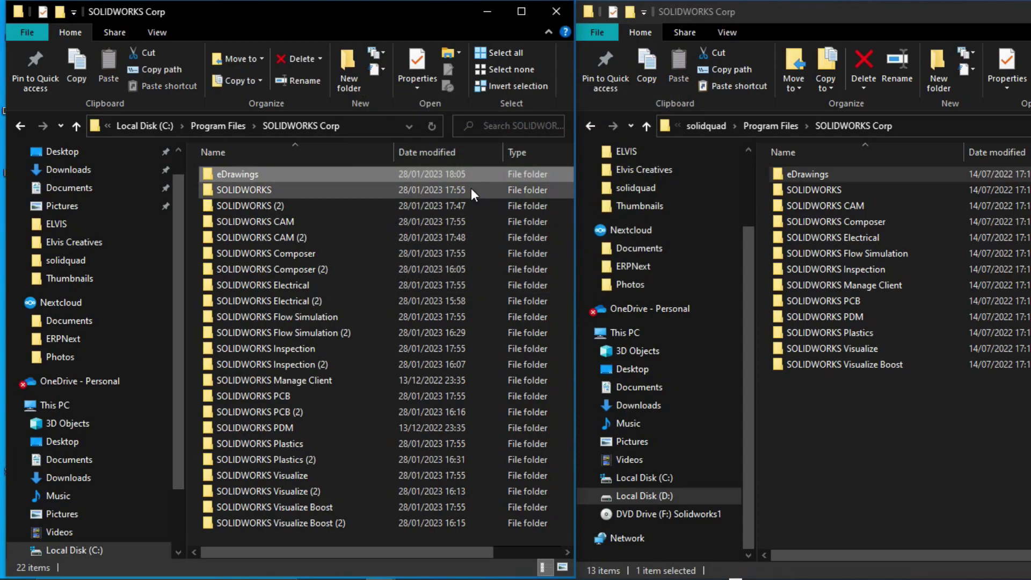
Look inside the SOLIDWORKS (2) folder at its data folder, then return to SOLIDWORKS Corp.
{"action": "double_click", "coordinate": [290, 206]}
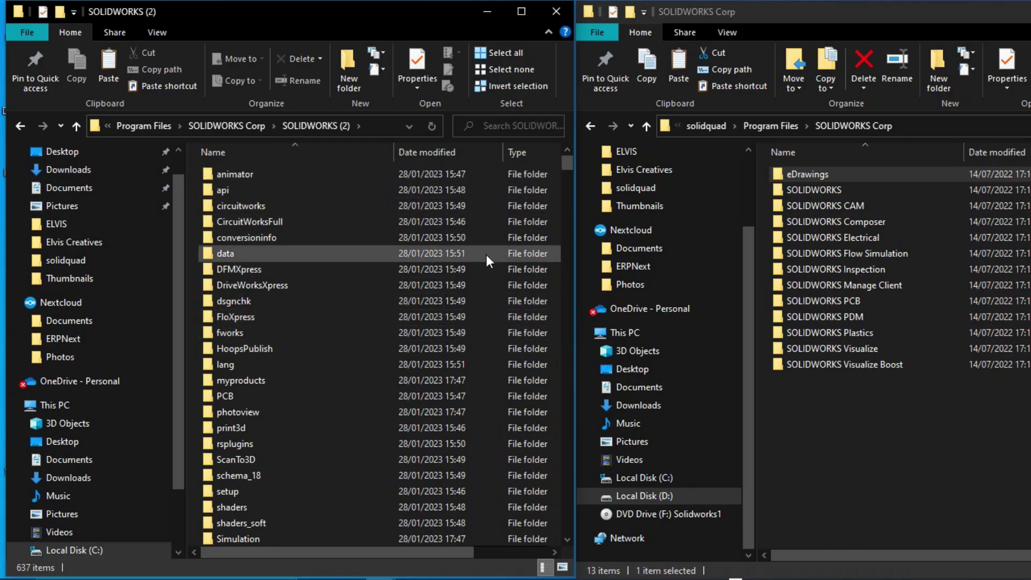
{"action": "left_click", "coordinate": [376, 253]}
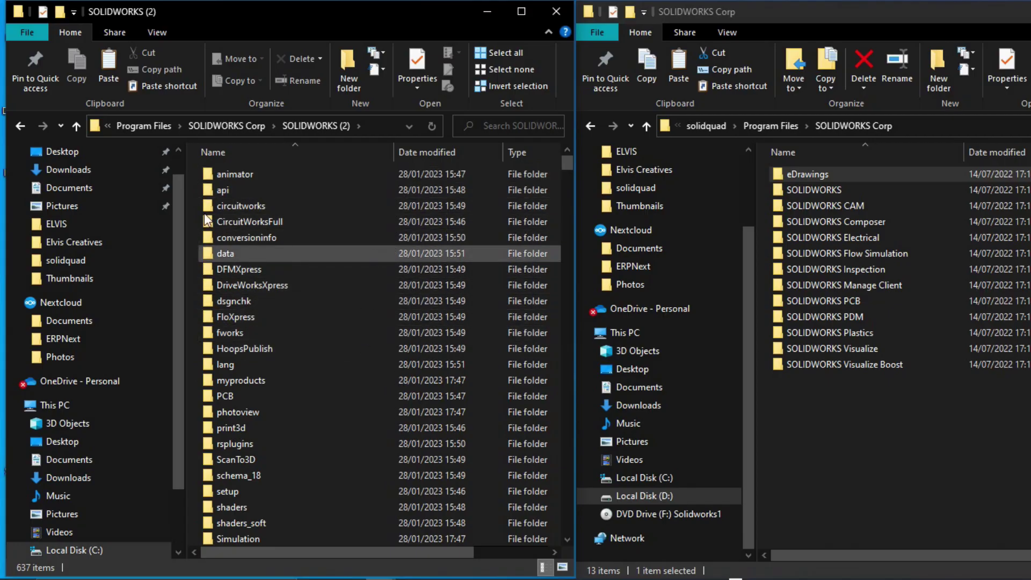
{"action": "left_click", "coordinate": [20, 126]}
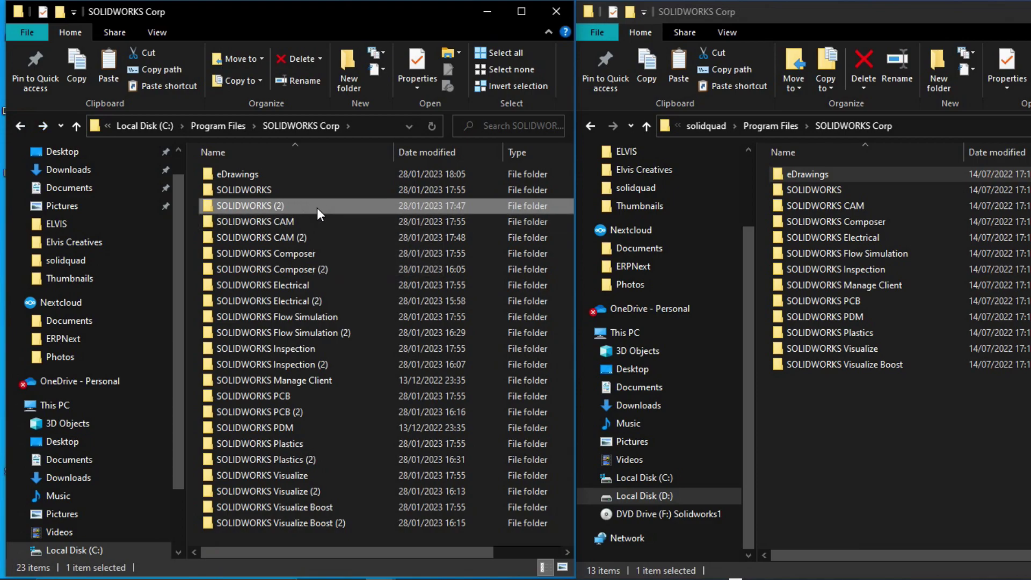
Delete the installed SOLIDWORKS folder with administrator permission and open SOLIDWORKS (2).
{"action": "left_click", "coordinate": [269, 190]}
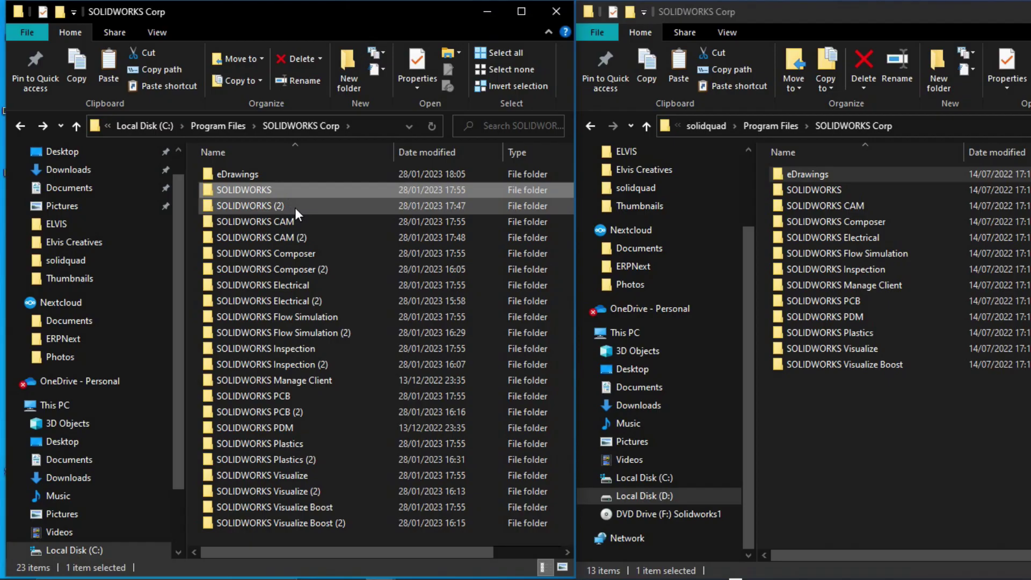
{"action": "mouse_move", "coordinate": [279, 186]}
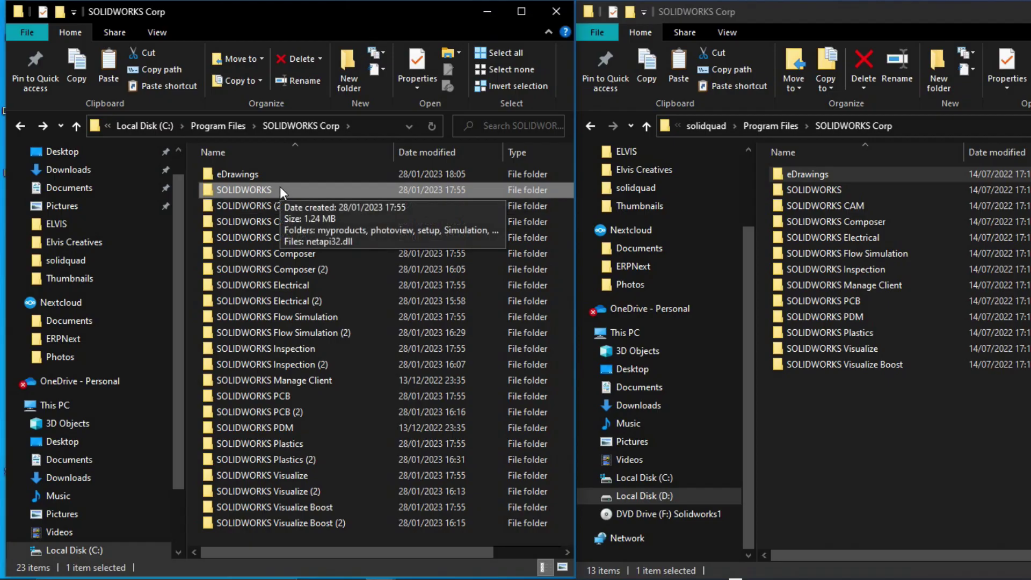
{"action": "key", "text": "Delete"}
{"action": "left_click", "coordinate": [493, 200]}
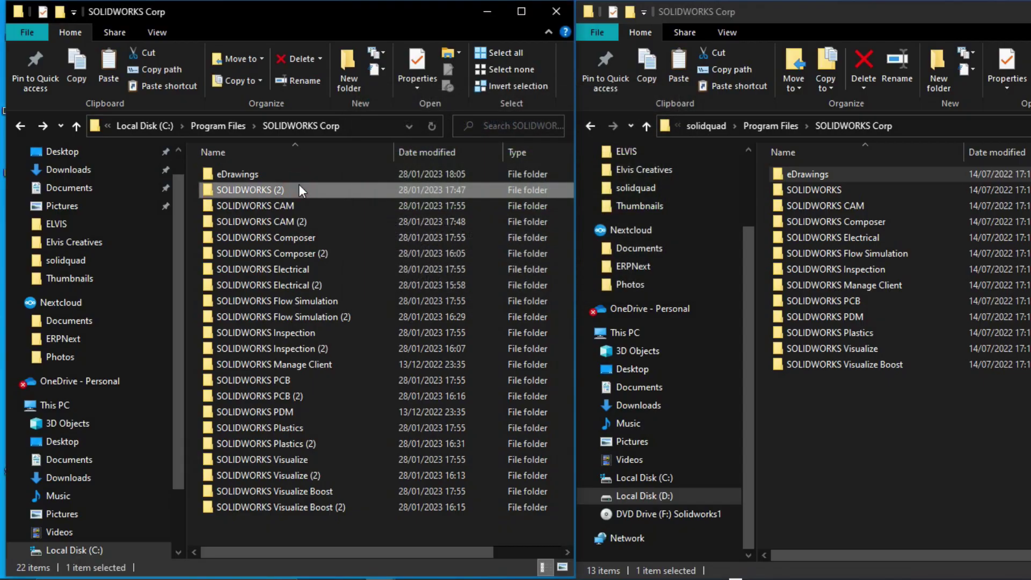
{"action": "double_click", "coordinate": [307, 187]}
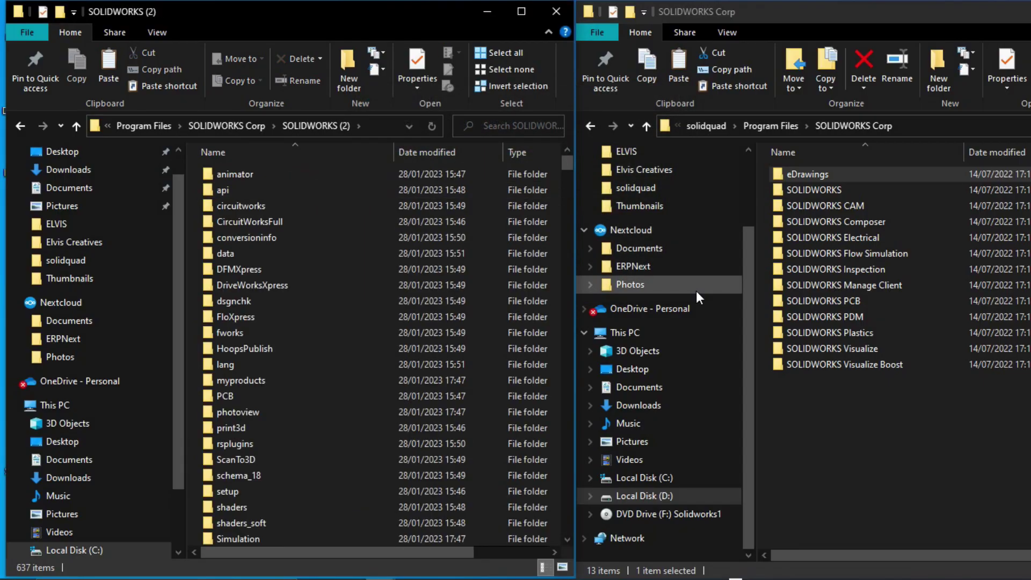
Copy all eight items from solidquad's SOLIDWORKS Corp\SOLIDWORKS folder.
{"action": "double_click", "coordinate": [838, 189]}
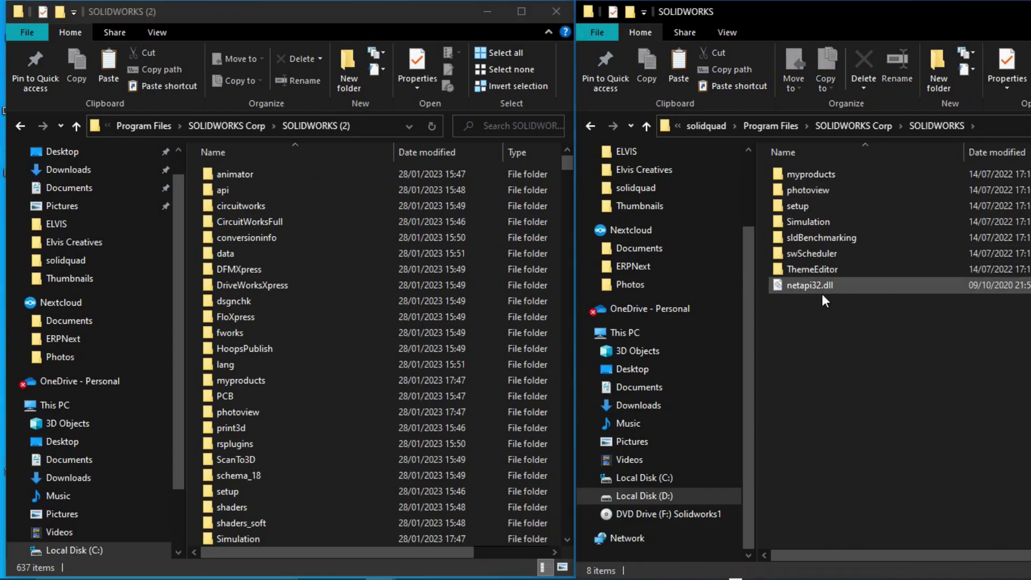
{"action": "left_click_drag", "start_coordinate": [855, 314], "coordinate": [863, 172]}
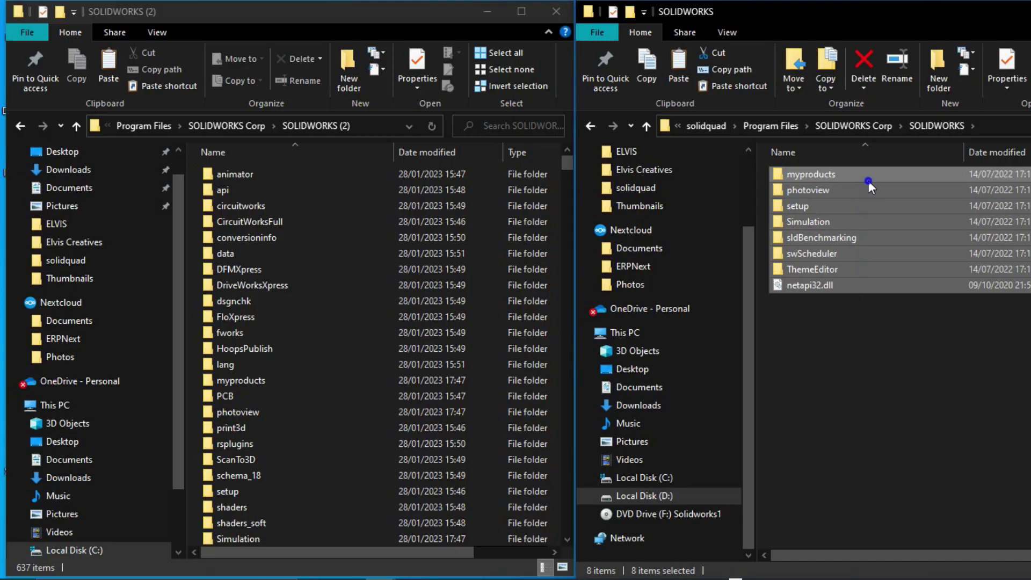
{"action": "right_click", "coordinate": [868, 180]}
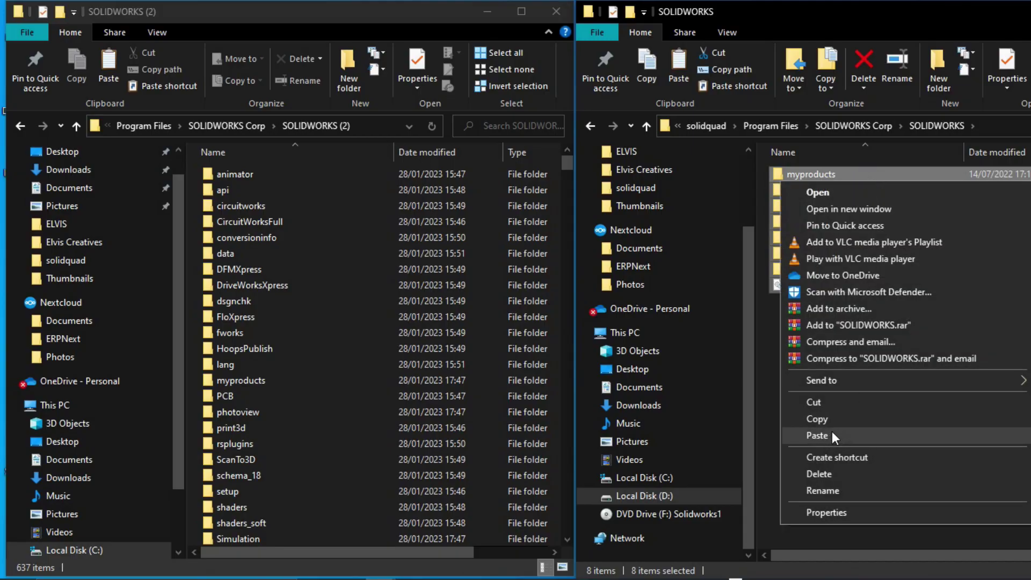
{"action": "left_click", "coordinate": [839, 418]}
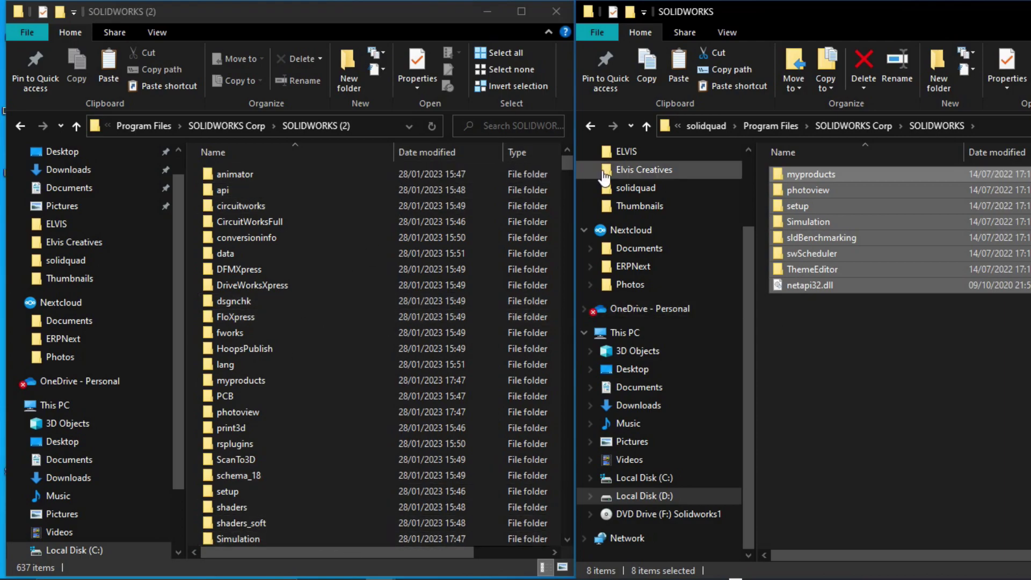
Paste the eight items into SOLIDWORKS (2), replacing same-named files with administrator permission.
{"action": "left_click", "coordinate": [561, 160]}
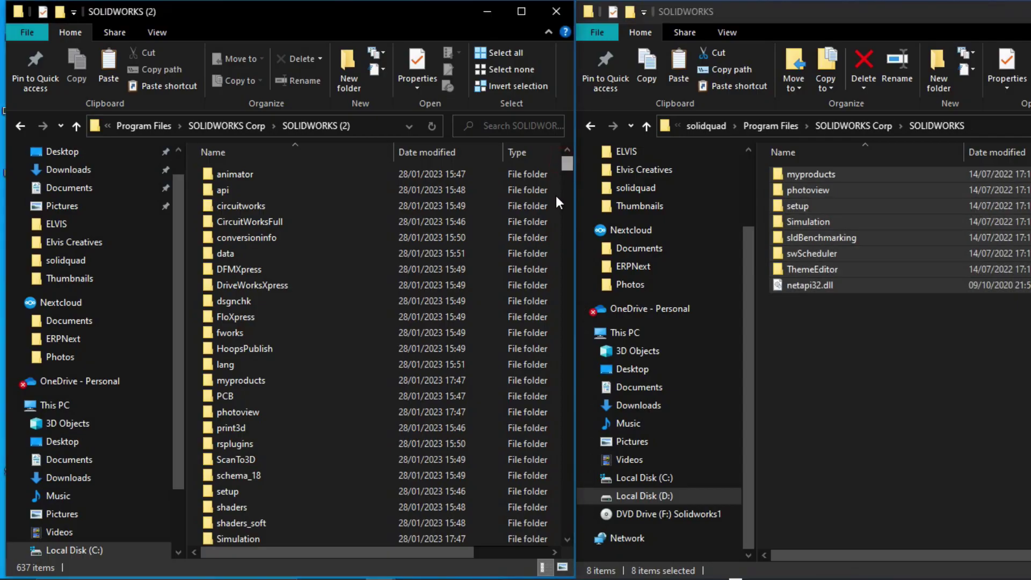
{"action": "scroll", "coordinate": [537, 268], "scroll_direction": "down", "scroll_amount": 20}
{"action": "scroll", "coordinate": [526, 317], "scroll_direction": "down", "scroll_amount": 20}
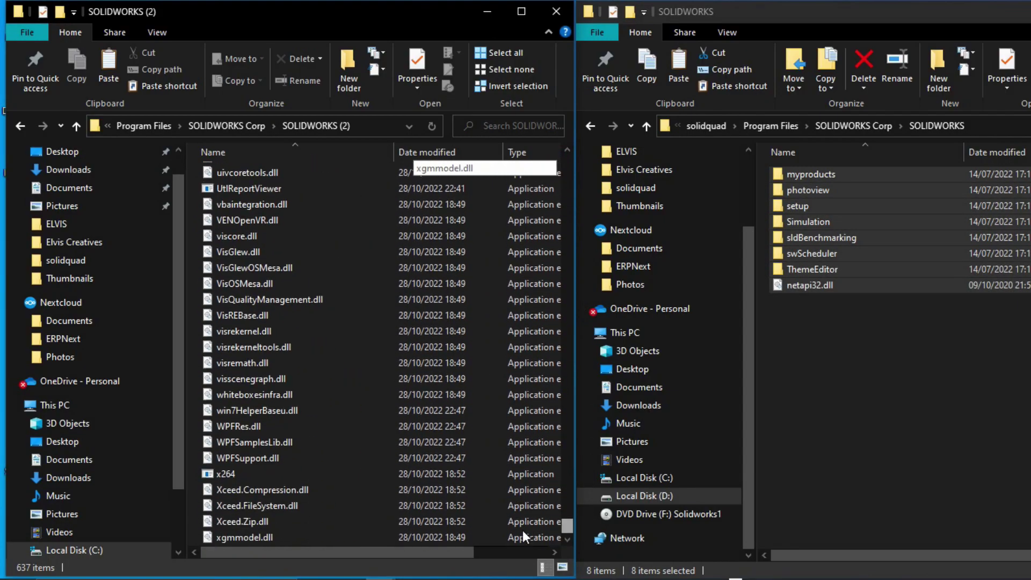
{"action": "left_click_drag", "start_coordinate": [564, 524], "coordinate": [567, 137]}
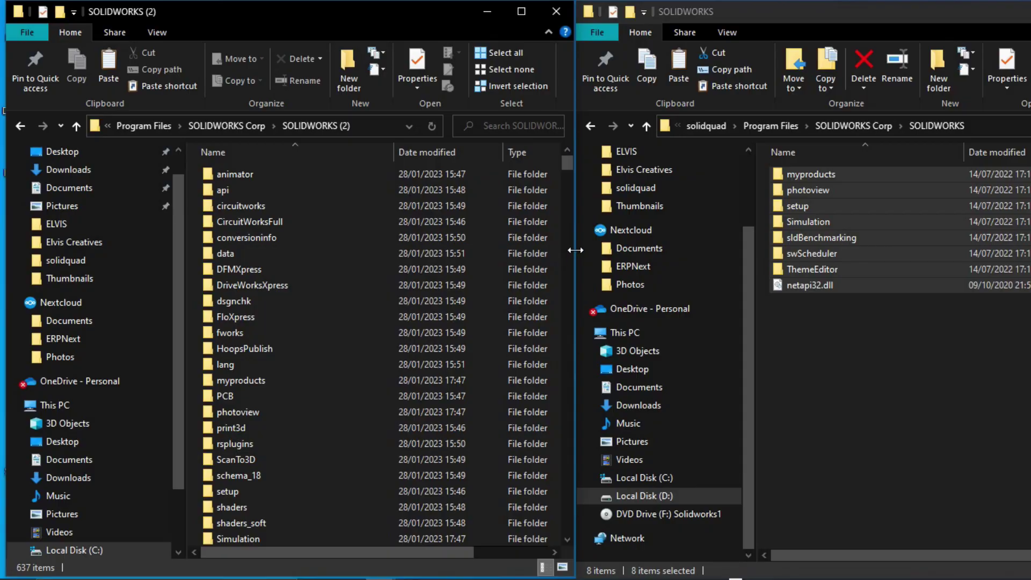
{"action": "left_click_drag", "start_coordinate": [575, 250], "coordinate": [807, 269]}
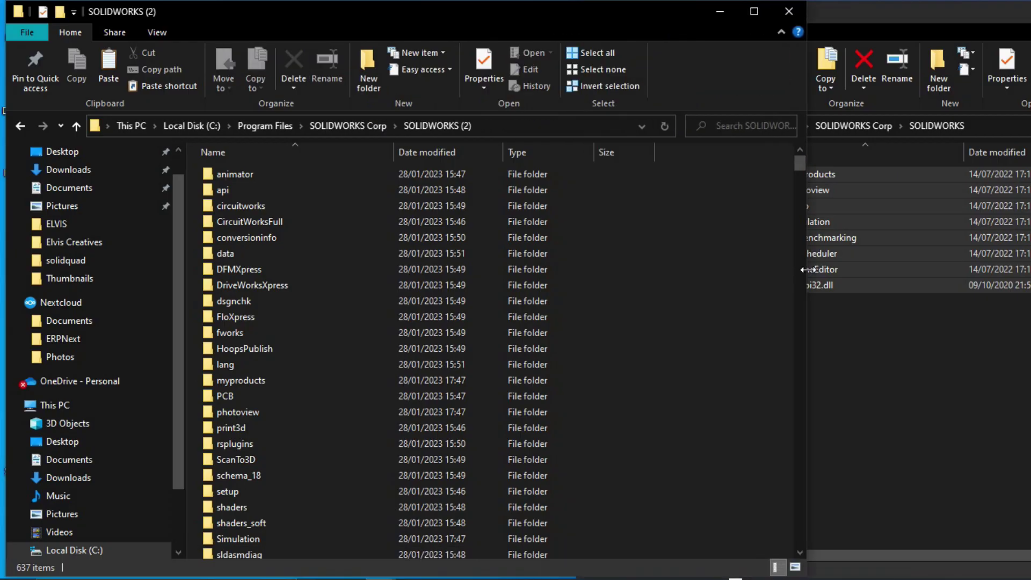
{"action": "right_click", "coordinate": [669, 281]}
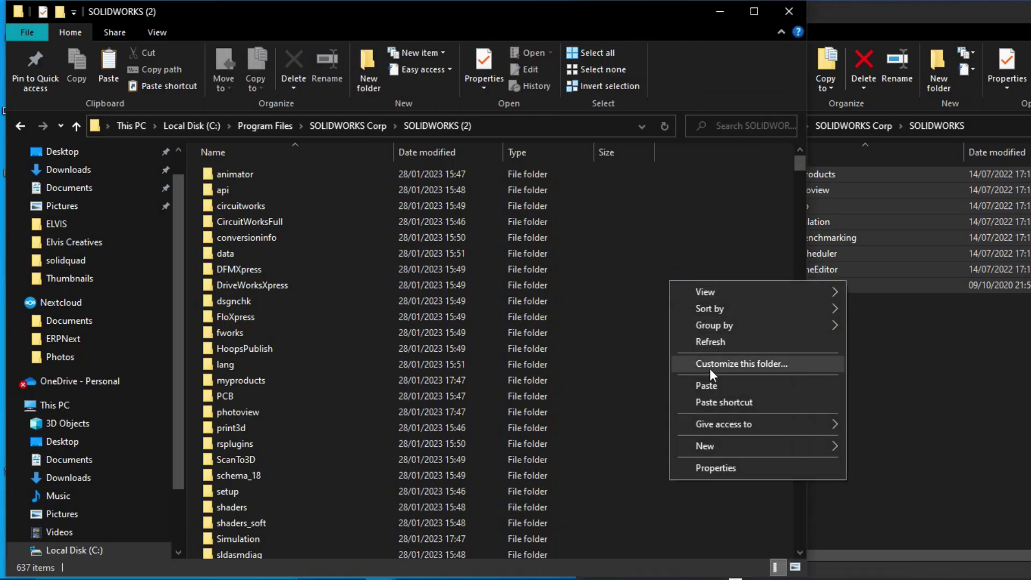
{"action": "left_click", "coordinate": [697, 384]}
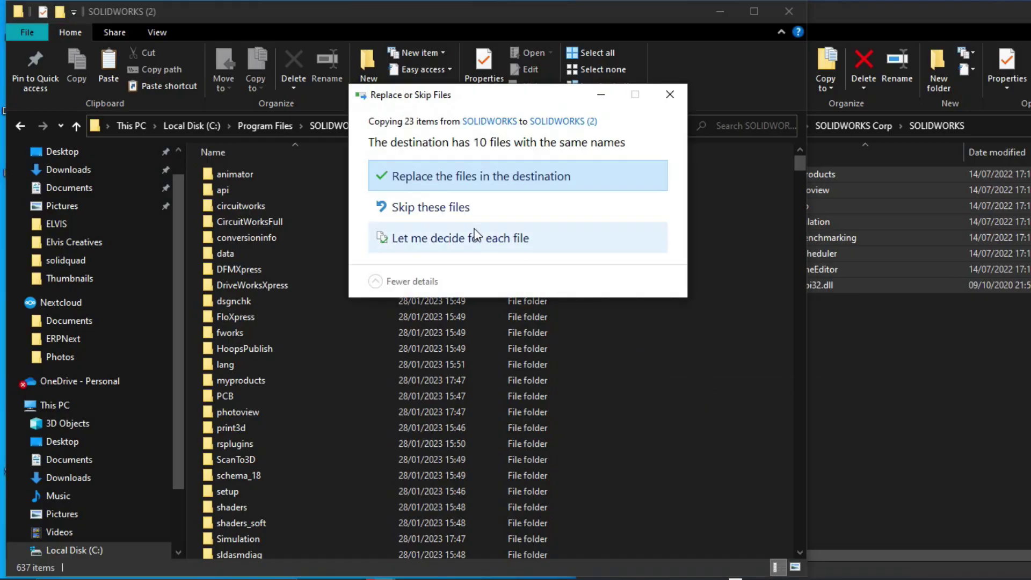
{"action": "left_click", "coordinate": [469, 172]}
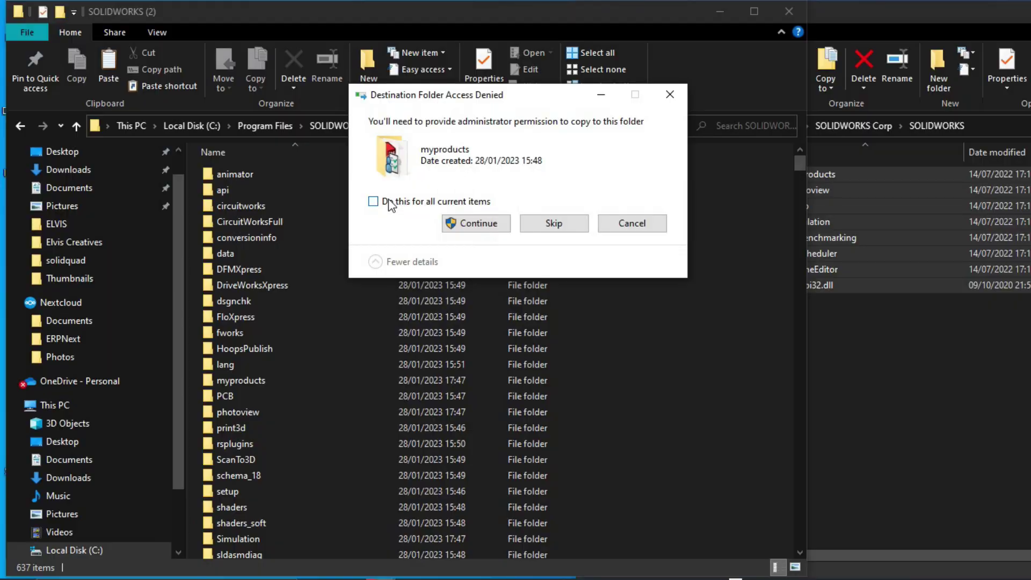
{"action": "left_click", "coordinate": [491, 224]}
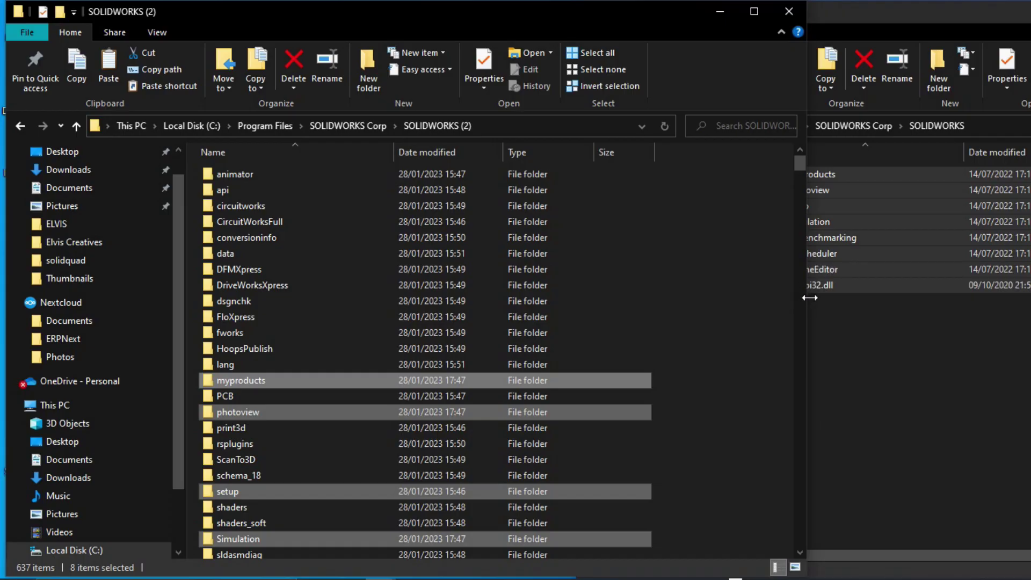
Narrow the SOLIDWORKS (2) window again and clear the selection of pasted items.
{"action": "left_click_drag", "start_coordinate": [810, 297], "coordinate": [621, 297]}
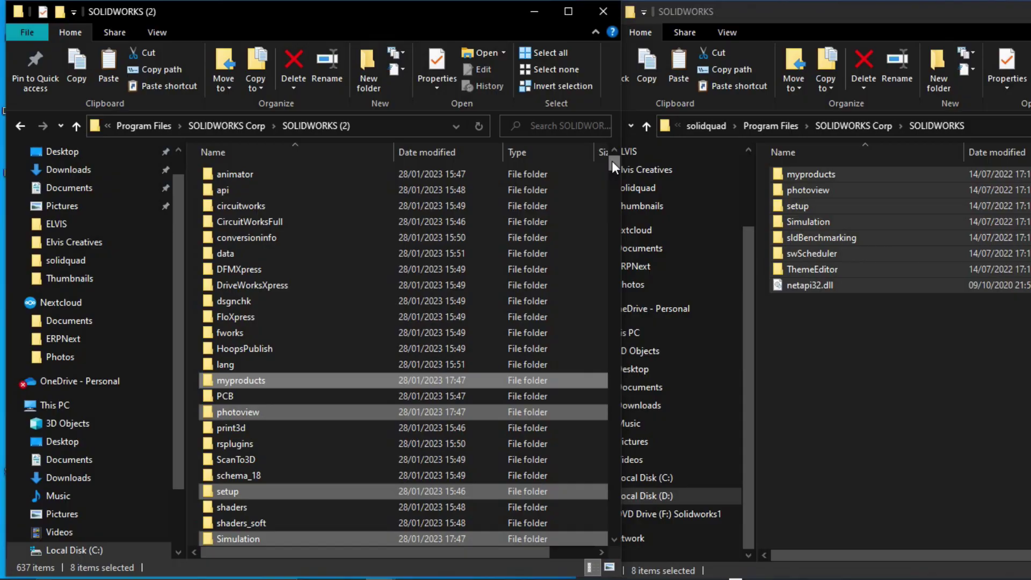
{"action": "left_click_drag", "start_coordinate": [611, 160], "coordinate": [572, 399]}
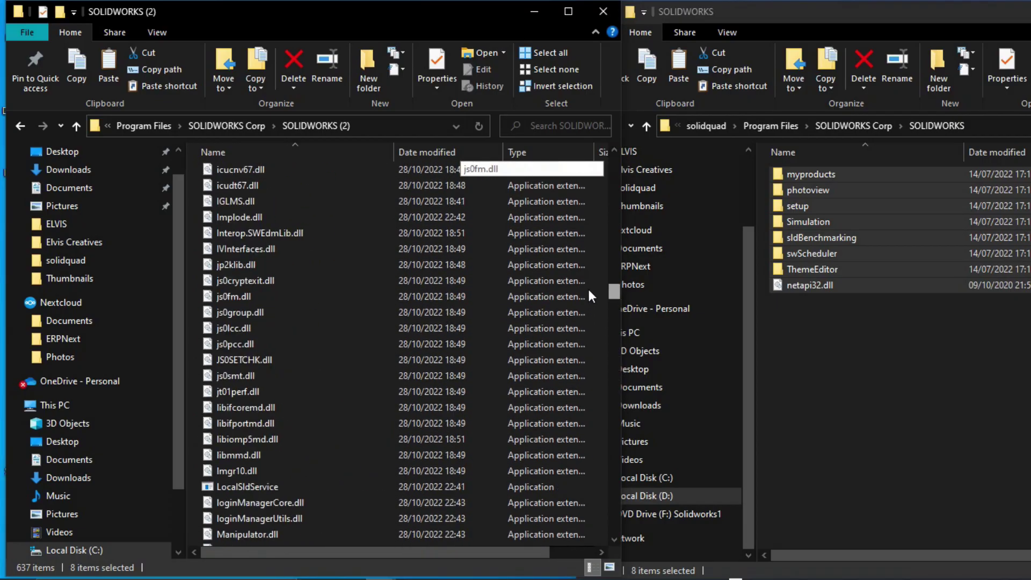
{"action": "left_click_drag", "start_coordinate": [614, 291], "coordinate": [617, 159]}
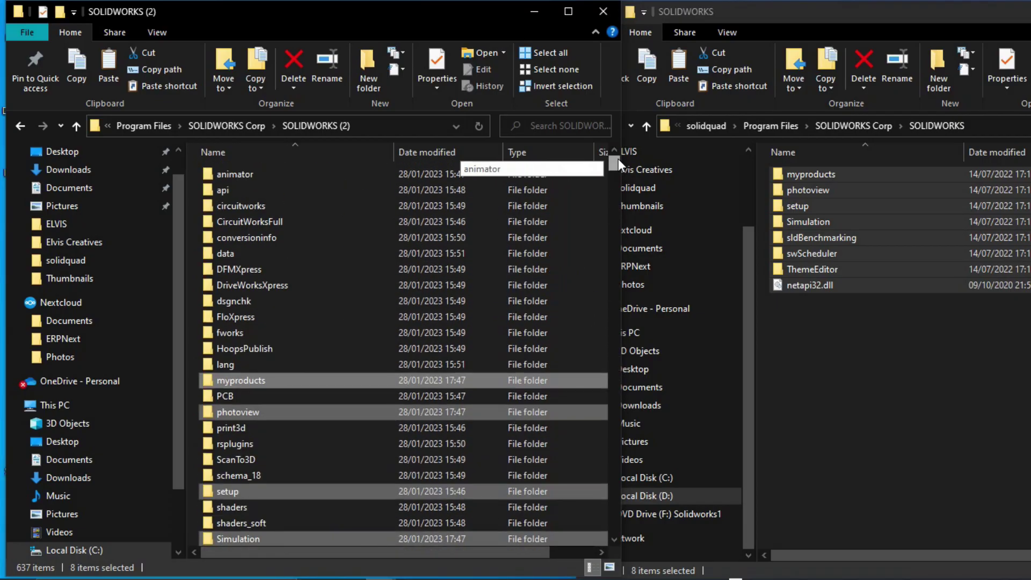
{"action": "left_click", "coordinate": [317, 173]}
Delete SOLIDWORKS CAM from SOLIDWORKS Corp, then open SOLIDWORKS CAM (2) showing its 125 items.
{"action": "left_click", "coordinate": [240, 127]}
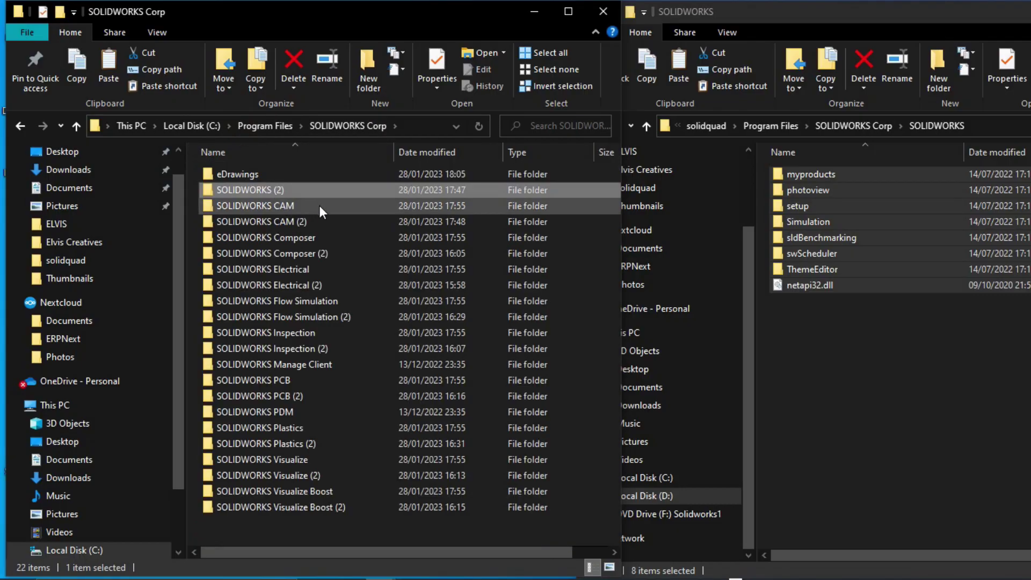
{"action": "left_click", "coordinate": [315, 207]}
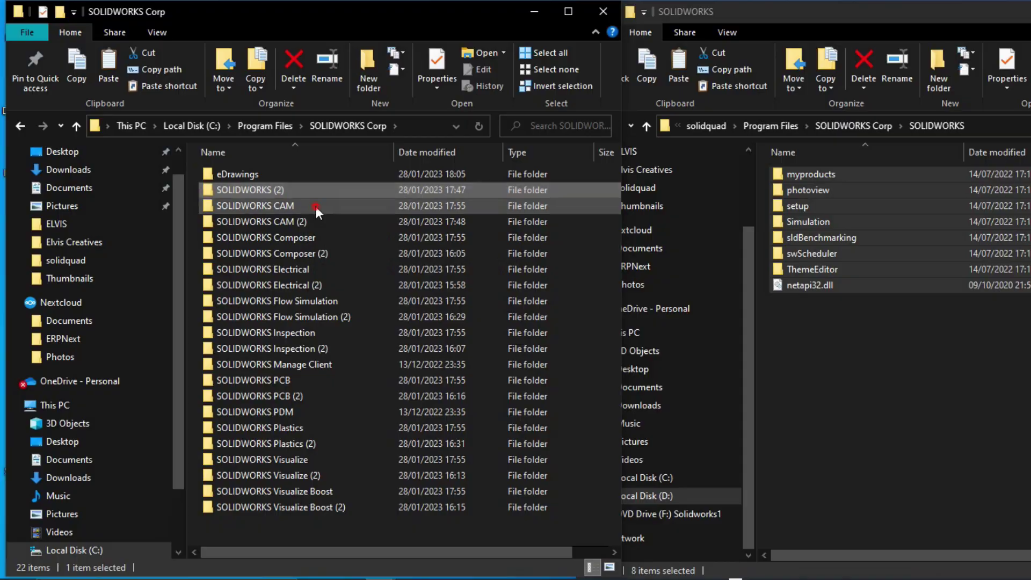
{"action": "key", "text": "Delete"}
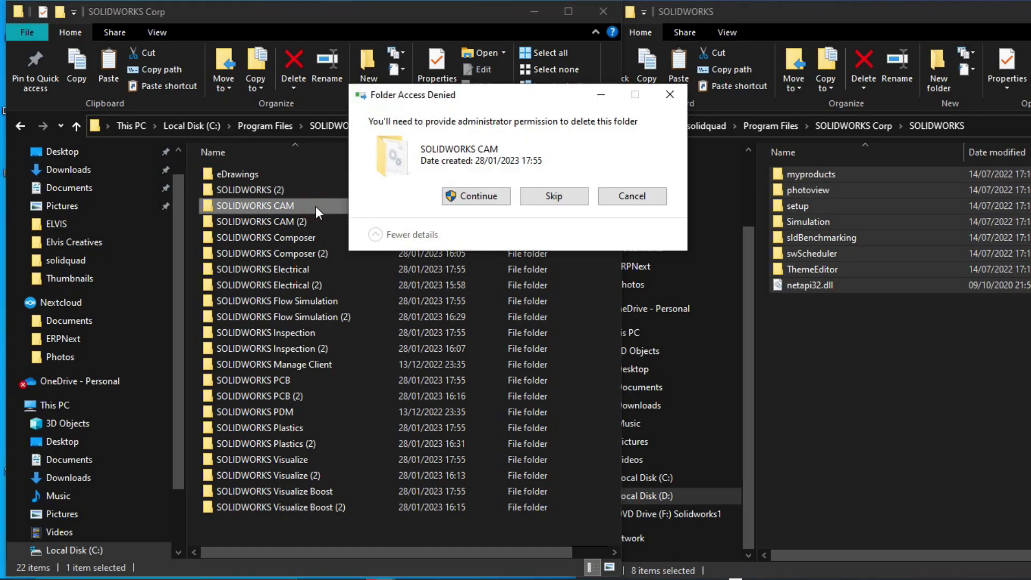
{"action": "left_click", "coordinate": [474, 196]}
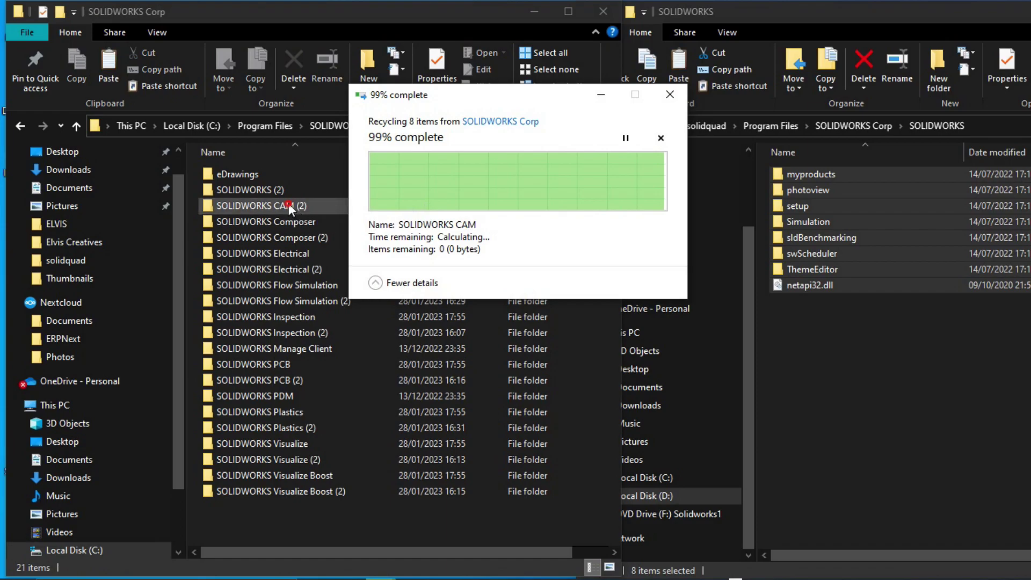
{"action": "double_click", "coordinate": [288, 204]}
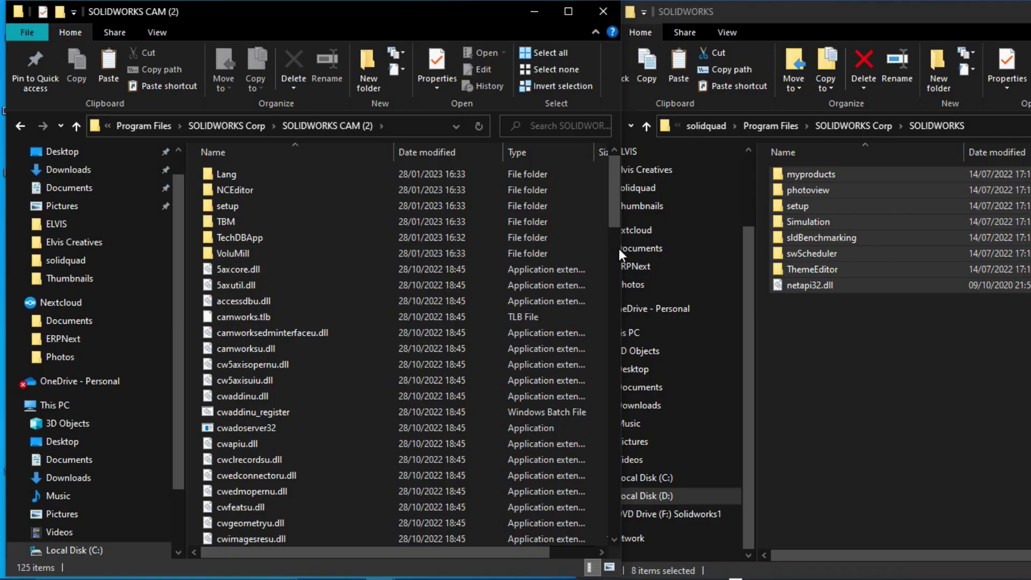
{"action": "left_click_drag", "start_coordinate": [620, 248], "coordinate": [681, 252]}
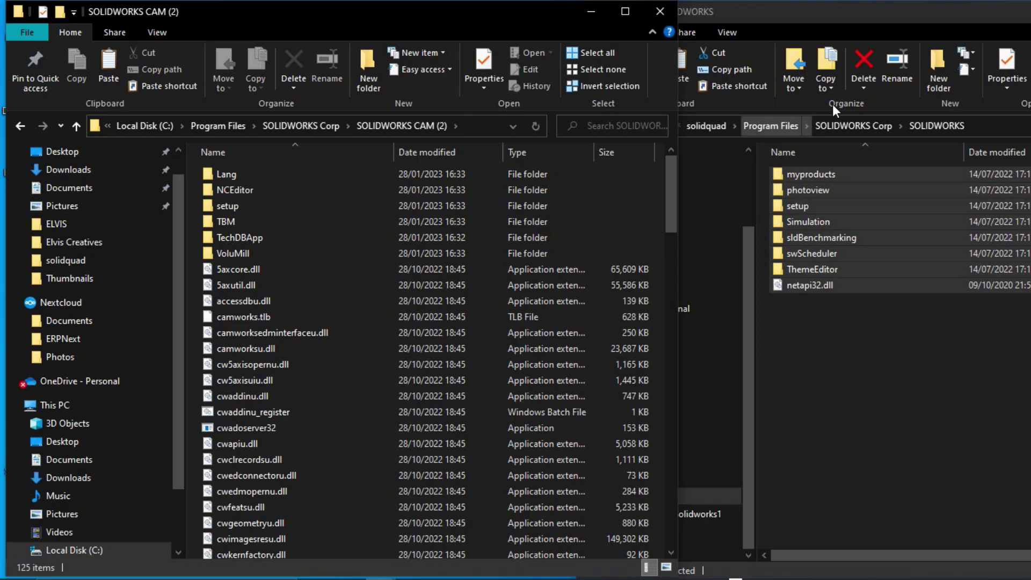
Copy setup and netapi32.dll from solidquad's SOLIDWORKS CAM folder.
{"action": "left_click", "coordinate": [838, 122]}
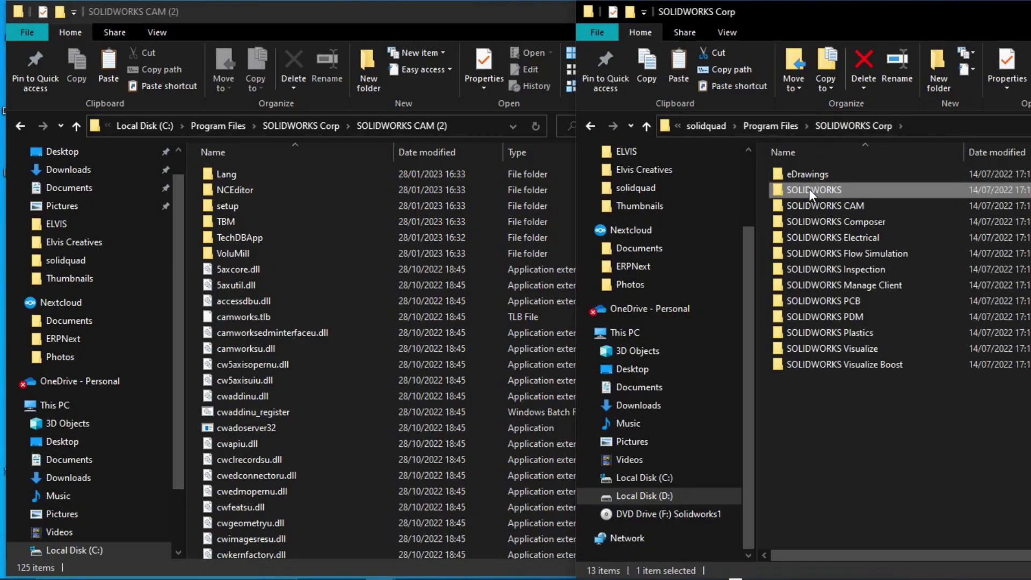
{"action": "double_click", "coordinate": [820, 208]}
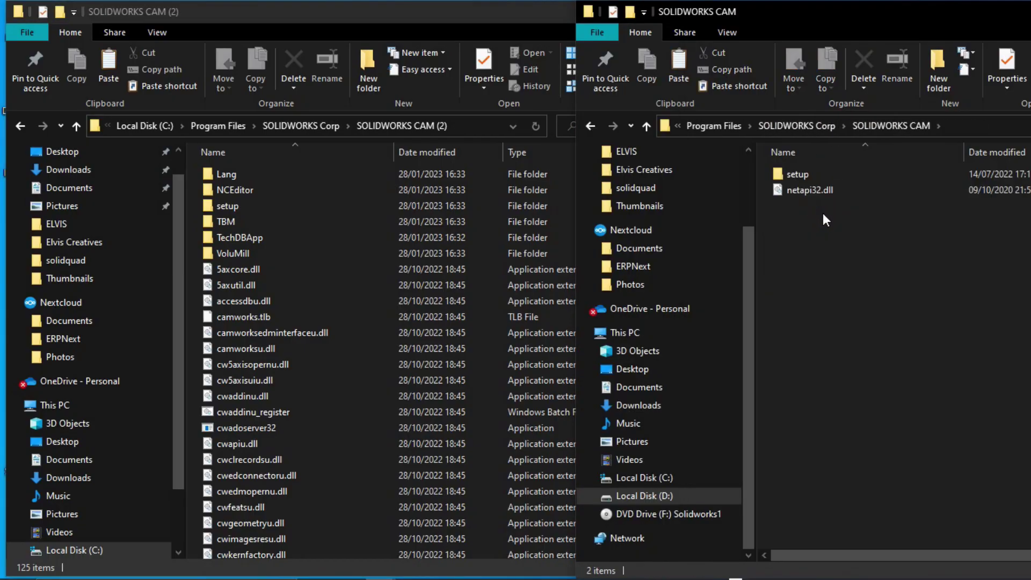
{"action": "left_click_drag", "start_coordinate": [823, 212], "coordinate": [848, 150]}
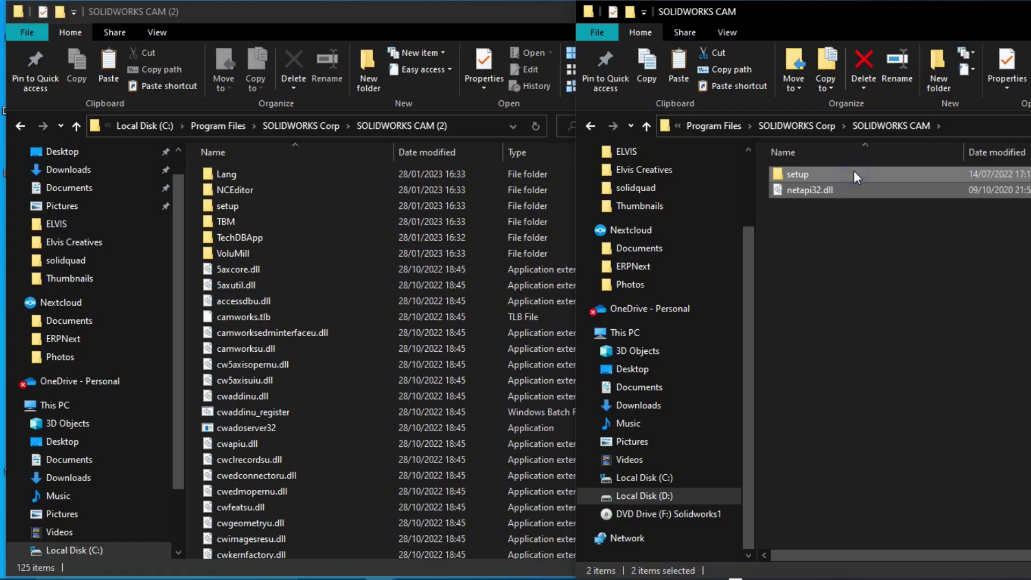
{"action": "right_click", "coordinate": [854, 171]}
{"action": "left_click", "coordinate": [823, 411]}
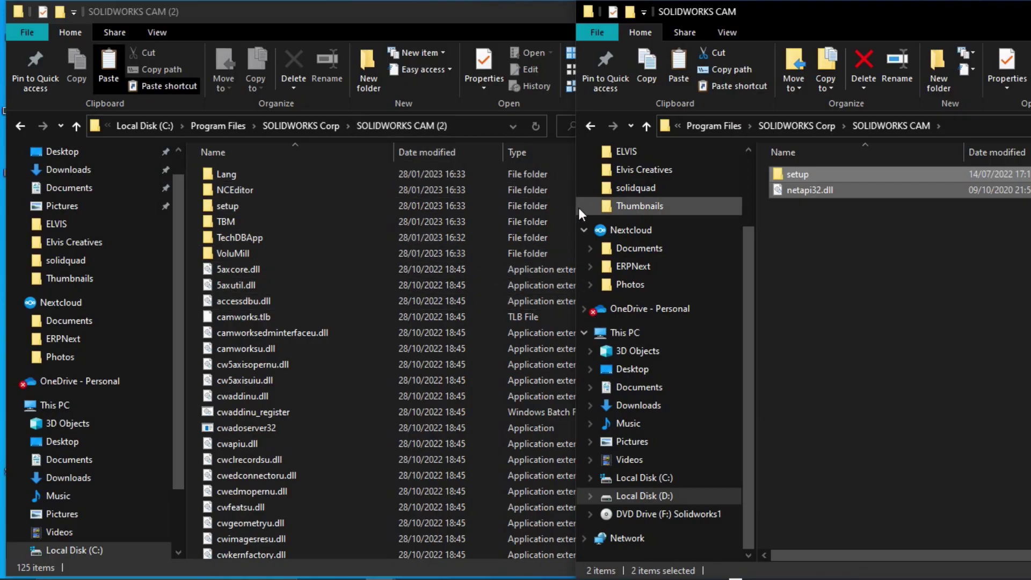
Paste them into SOLIDWORKS CAM (2), replacing all matching files with administrator permission.
{"action": "left_click_drag", "start_coordinate": [573, 218], "coordinate": [657, 221]}
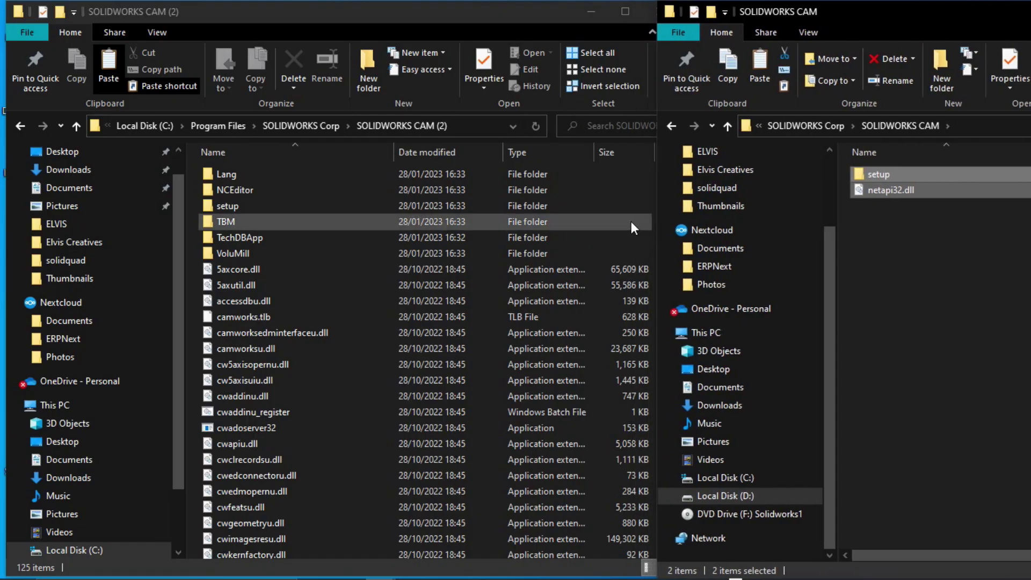
{"action": "left_click", "coordinate": [631, 222]}
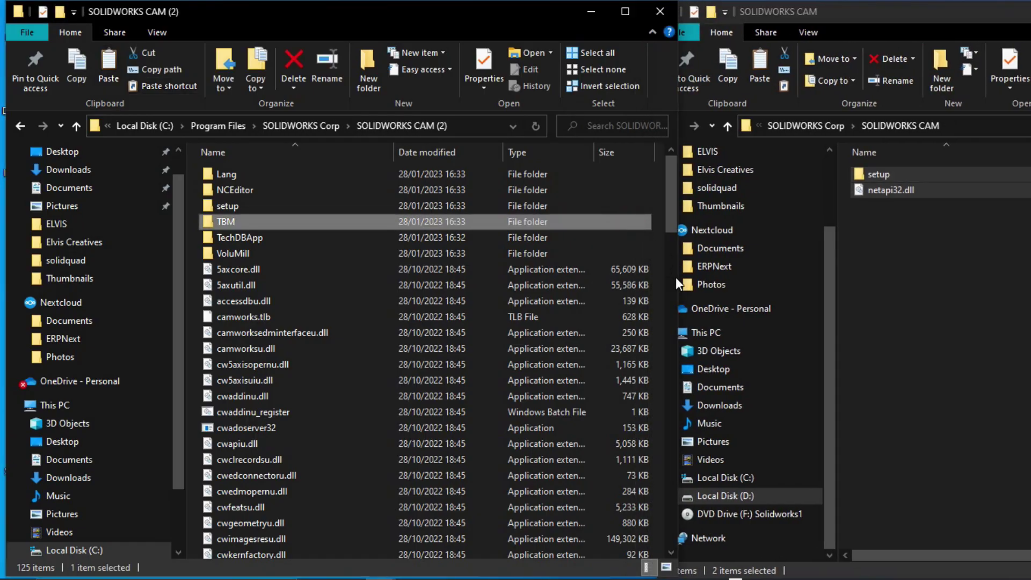
{"action": "left_click_drag", "start_coordinate": [678, 277], "coordinate": [748, 273]}
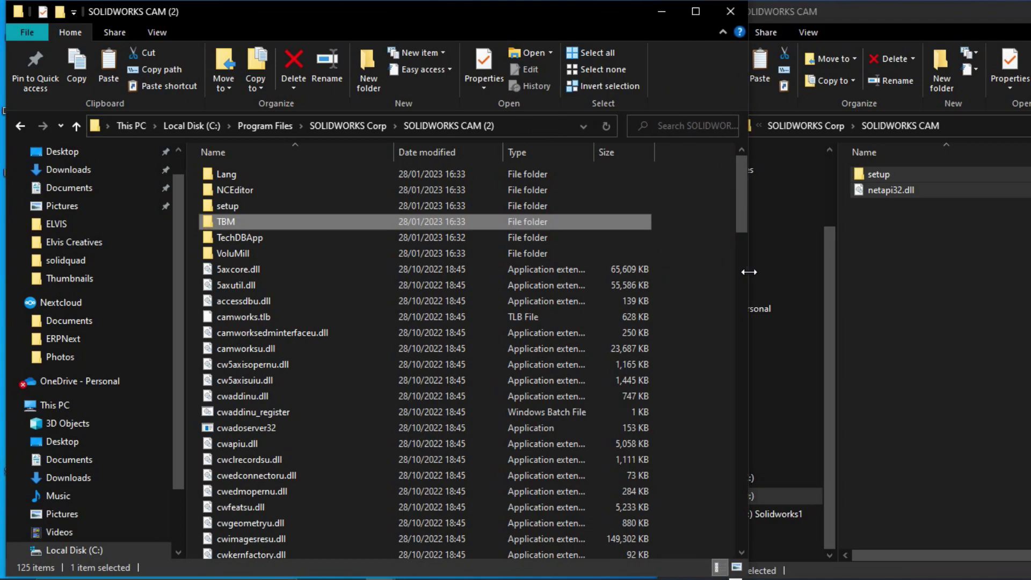
{"action": "left_click", "coordinate": [730, 289]}
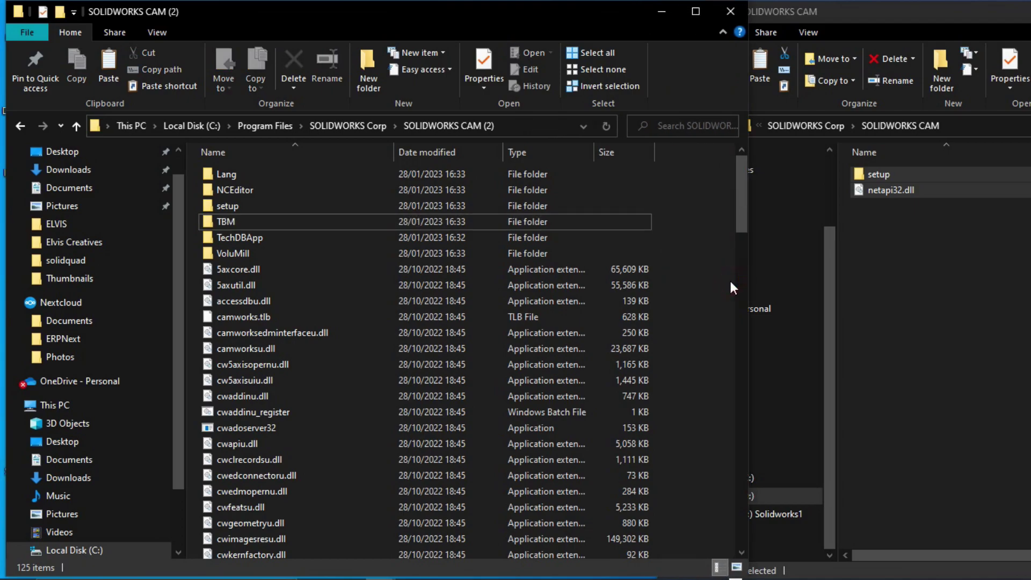
{"action": "right_click", "coordinate": [691, 309]}
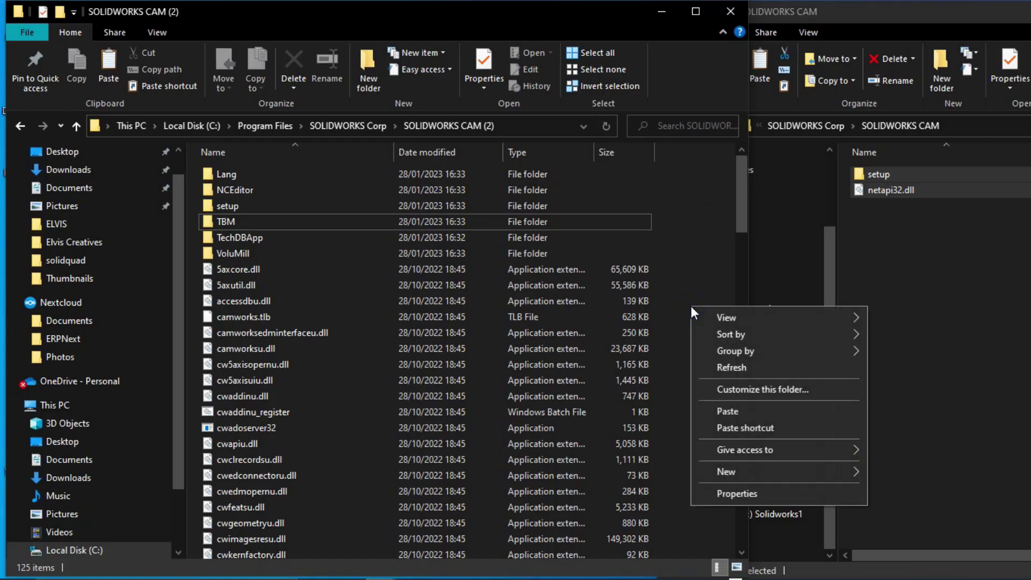
{"action": "left_click", "coordinate": [727, 411]}
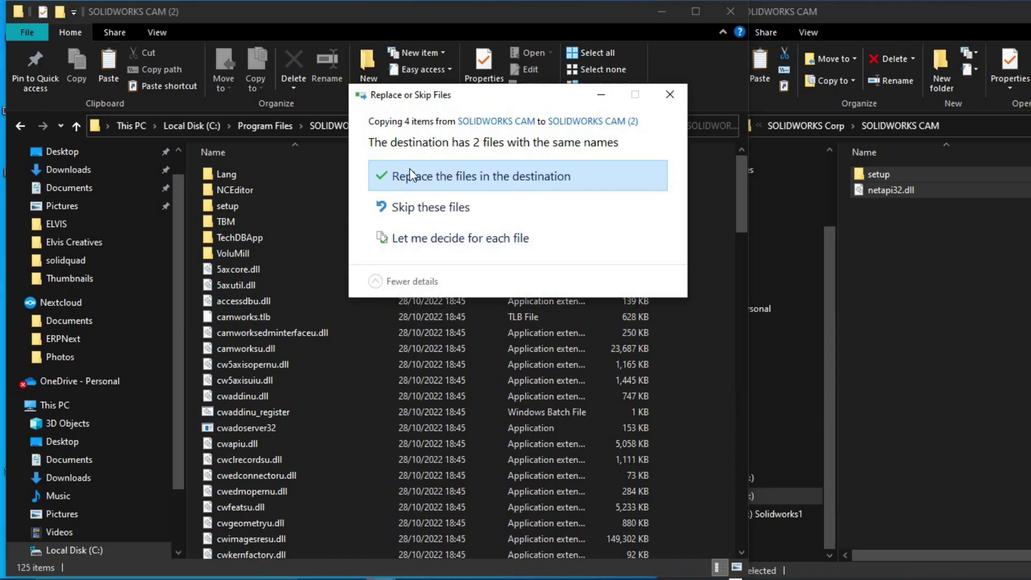
{"action": "left_click", "coordinate": [409, 172]}
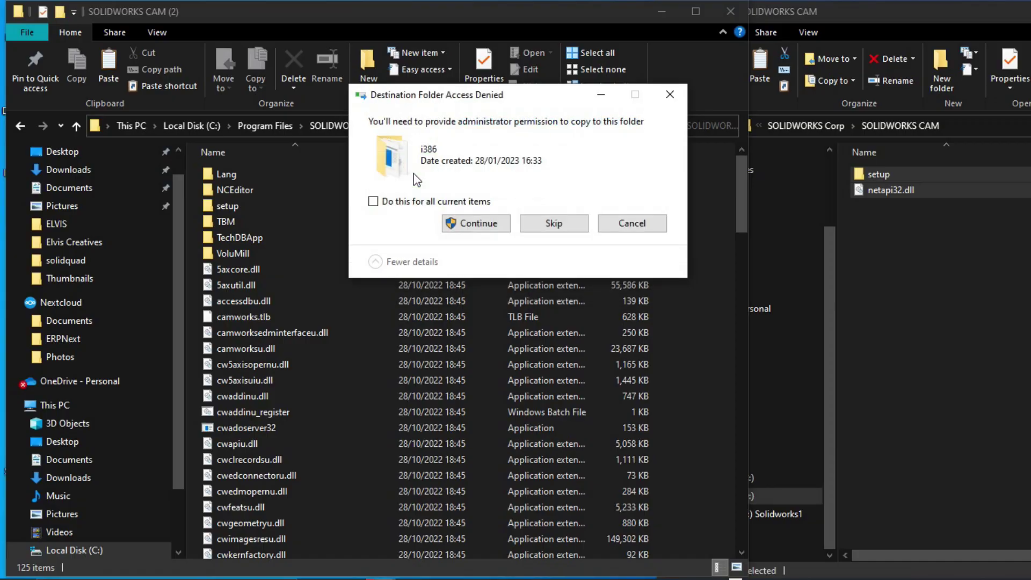
{"action": "left_click", "coordinate": [373, 201]}
{"action": "left_click", "coordinate": [465, 223]}
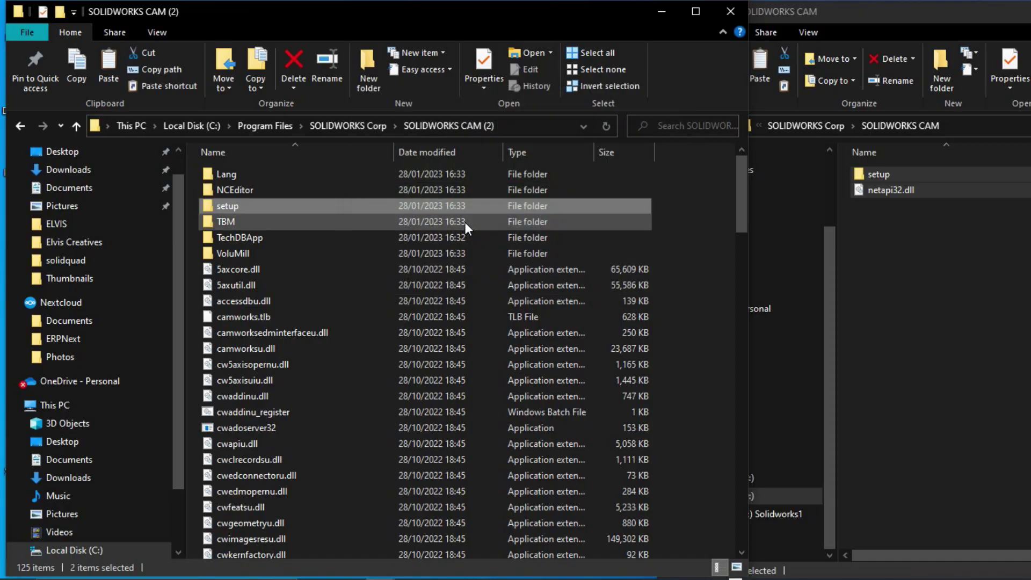
Return both windows to their SOLIDWORKS Corp folders, installed and solidquad, and resize them.
{"action": "left_click", "coordinate": [272, 127]}
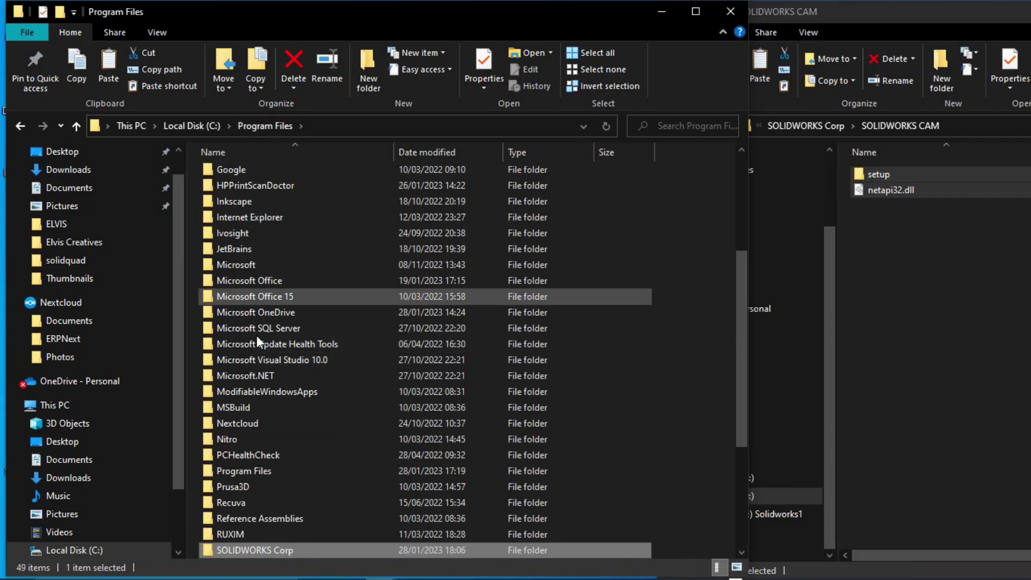
{"action": "left_click", "coordinate": [257, 549]}
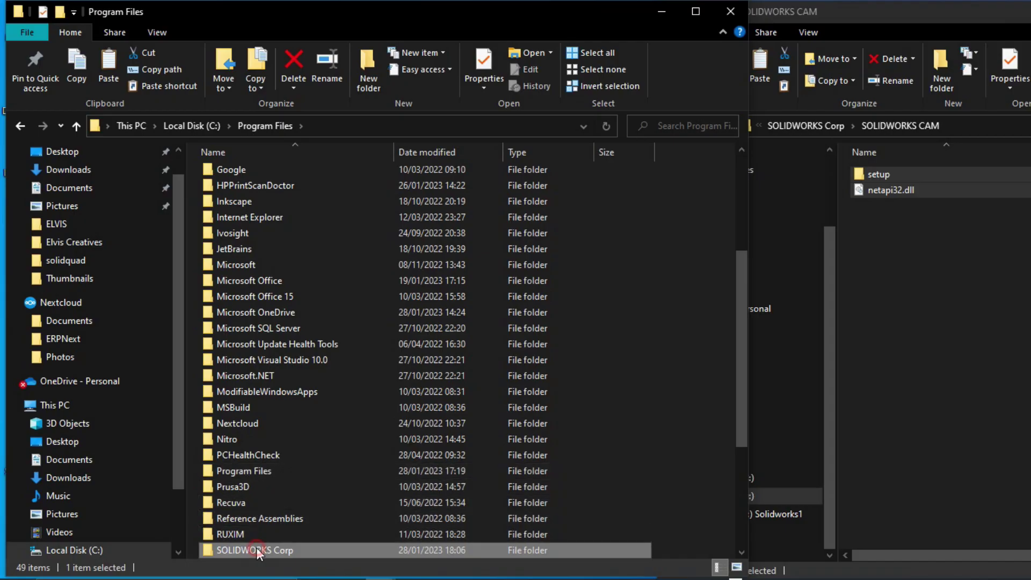
{"action": "double_click", "coordinate": [257, 549]}
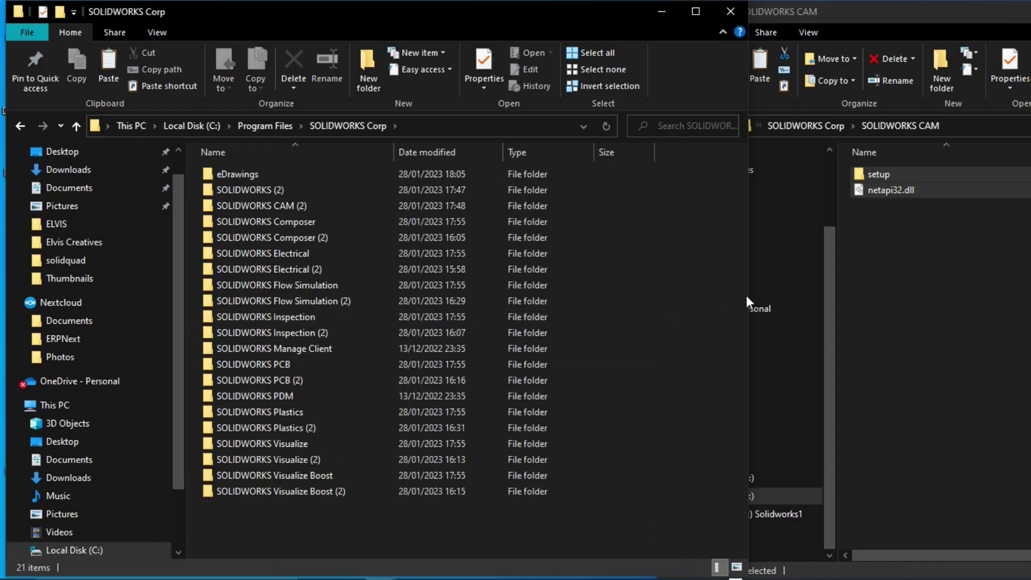
{"action": "left_click_drag", "start_coordinate": [749, 296], "coordinate": [648, 312]}
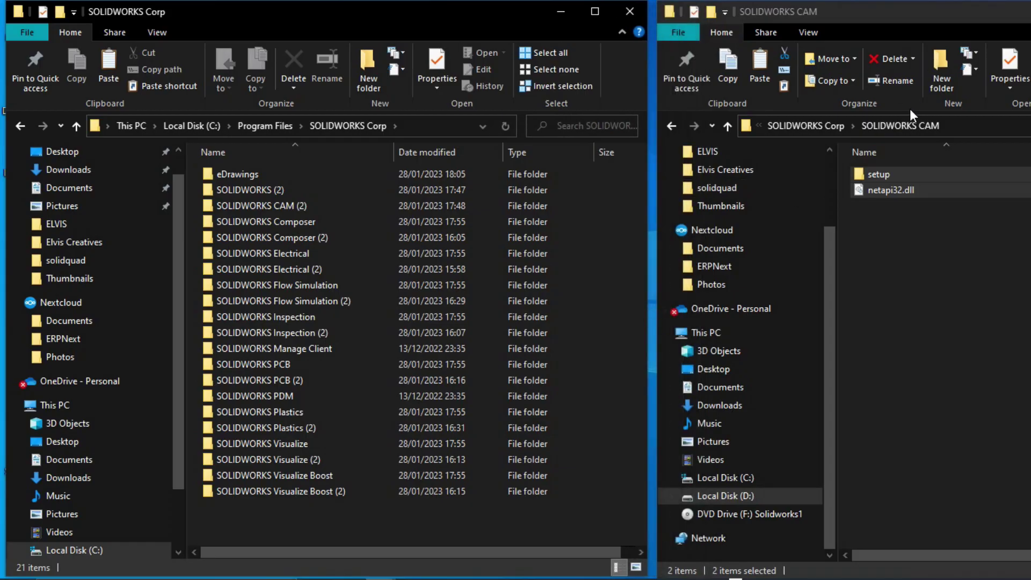
{"action": "left_click", "coordinate": [903, 128]}
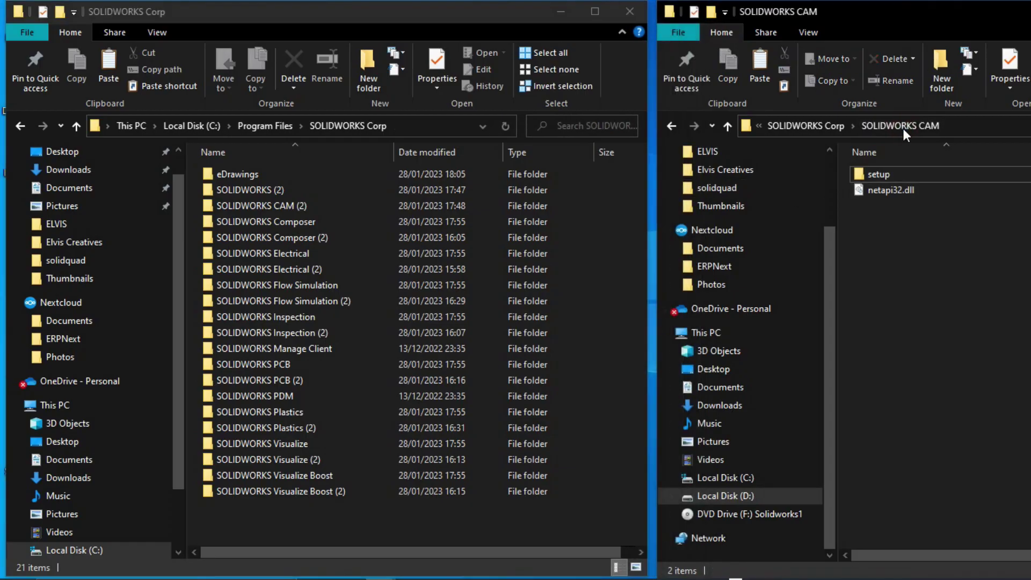
{"action": "left_click", "coordinate": [815, 127]}
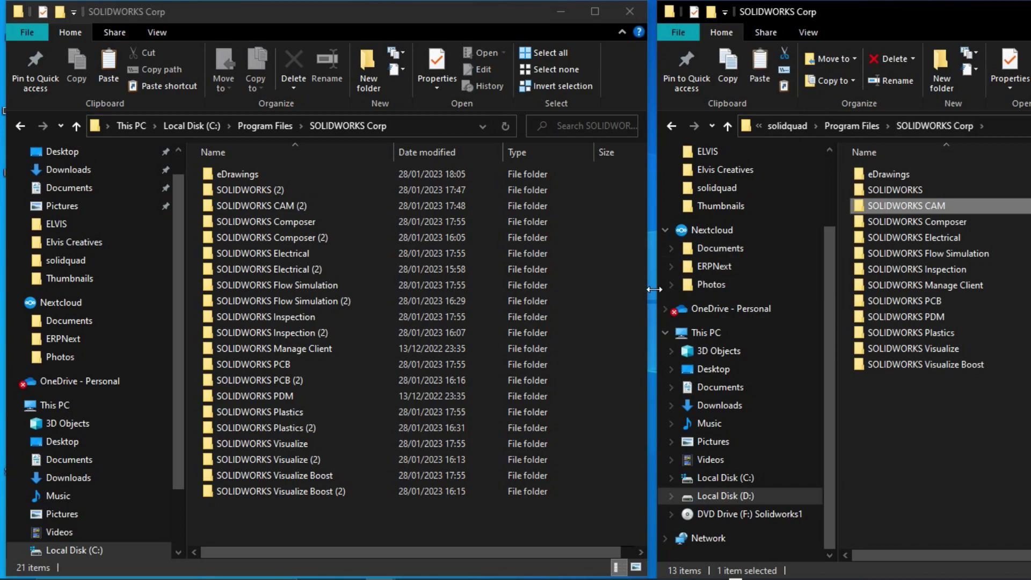
{"action": "left_click_drag", "start_coordinate": [648, 288], "coordinate": [604, 290]}
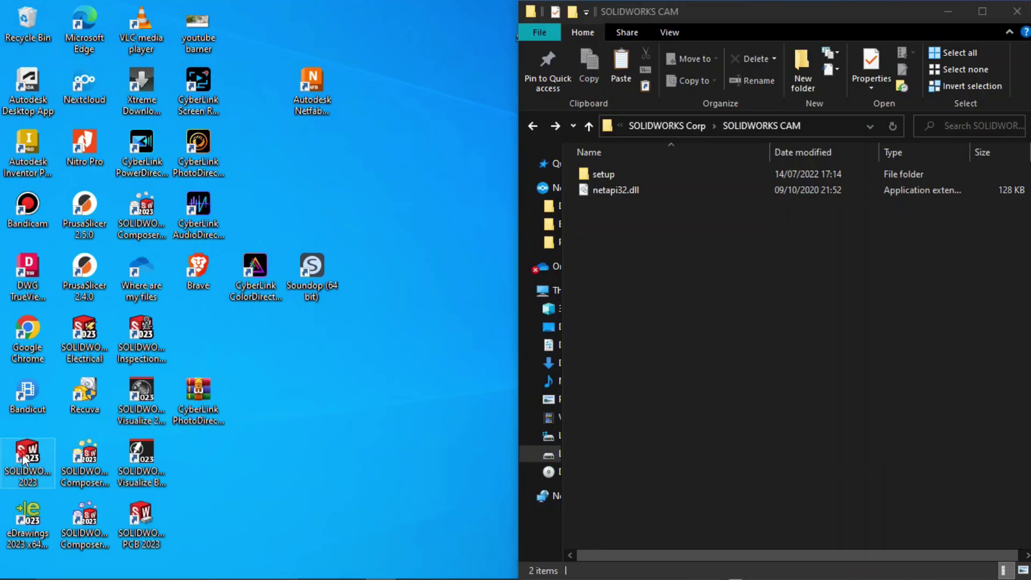
Launch SOLIDWORKS 2023 from its desktop shortcut and let it load to the Welcome window.
{"action": "double_click", "coordinate": [22, 453]}
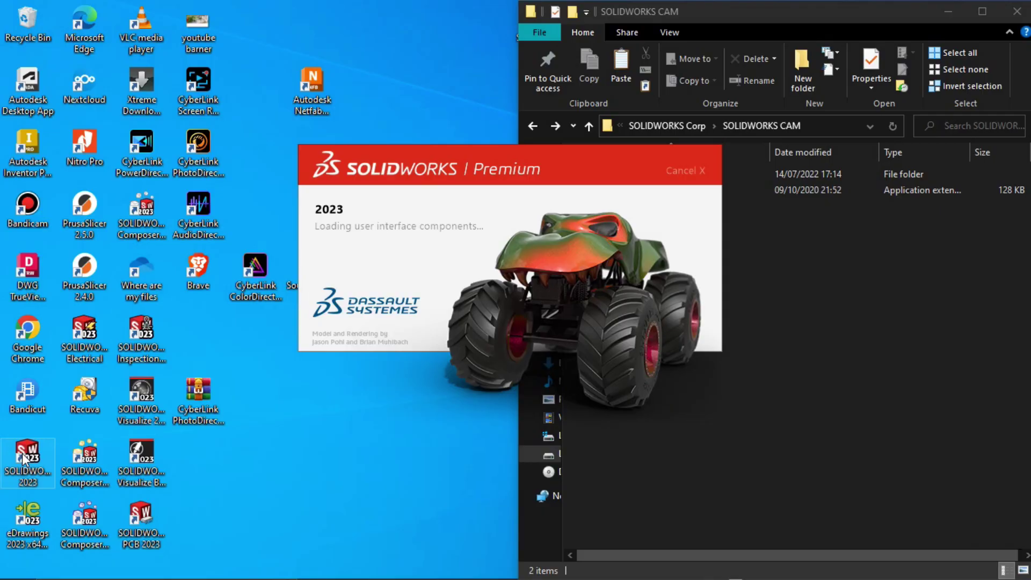
{"action": "key", "text": "super+d"}
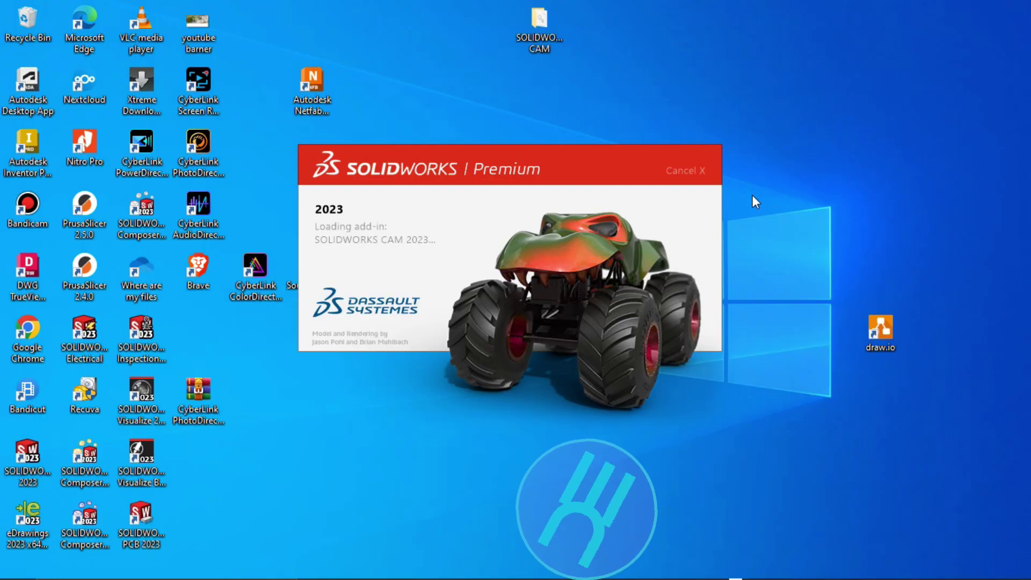
{"action": "left_click", "coordinate": [538, 150]}
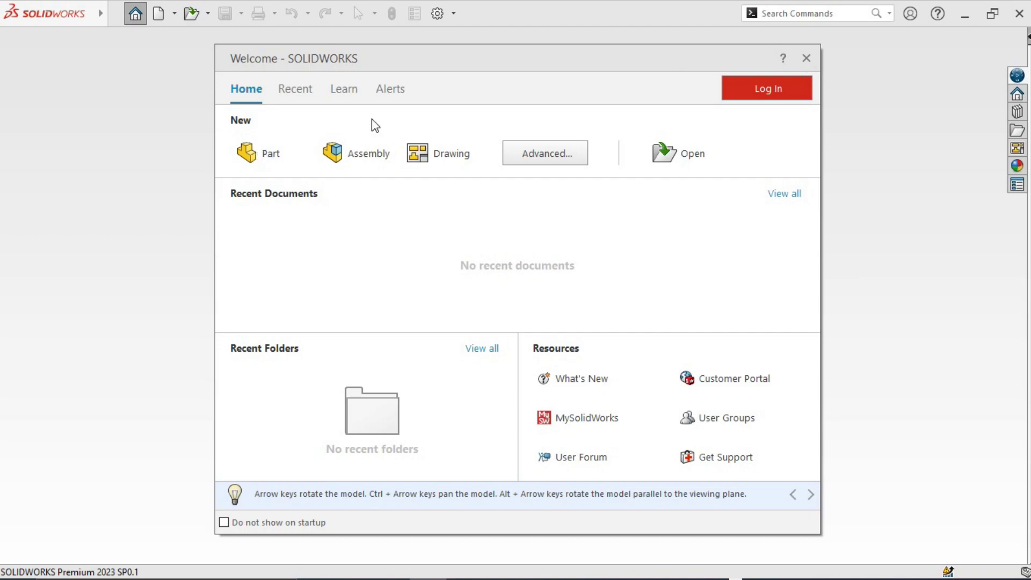
Glance at the Welcome dialog's Recent and Home pages, then close it.
{"action": "left_click", "coordinate": [298, 89]}
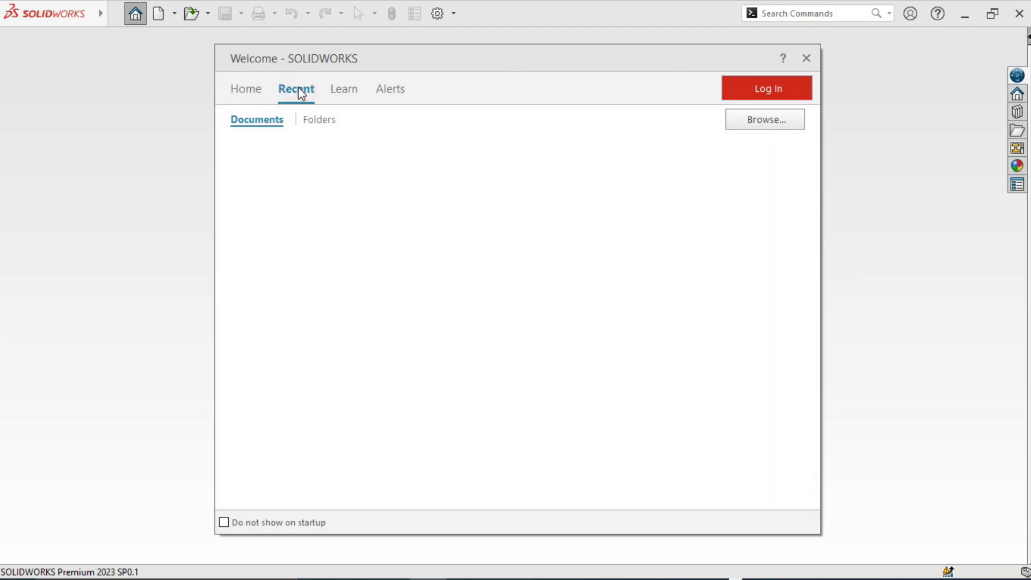
{"action": "left_click", "coordinate": [240, 100]}
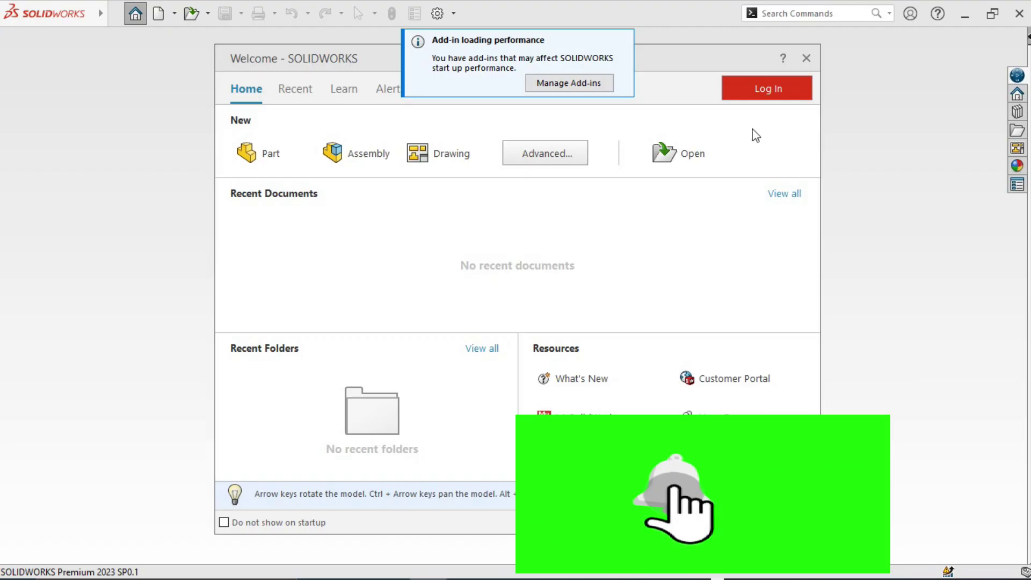
{"action": "left_click", "coordinate": [806, 57]}
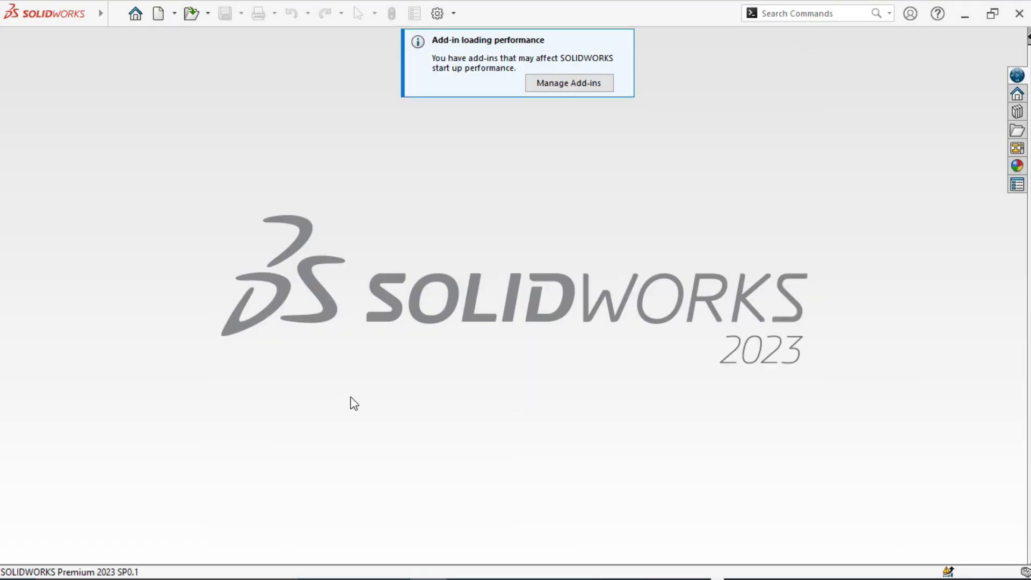